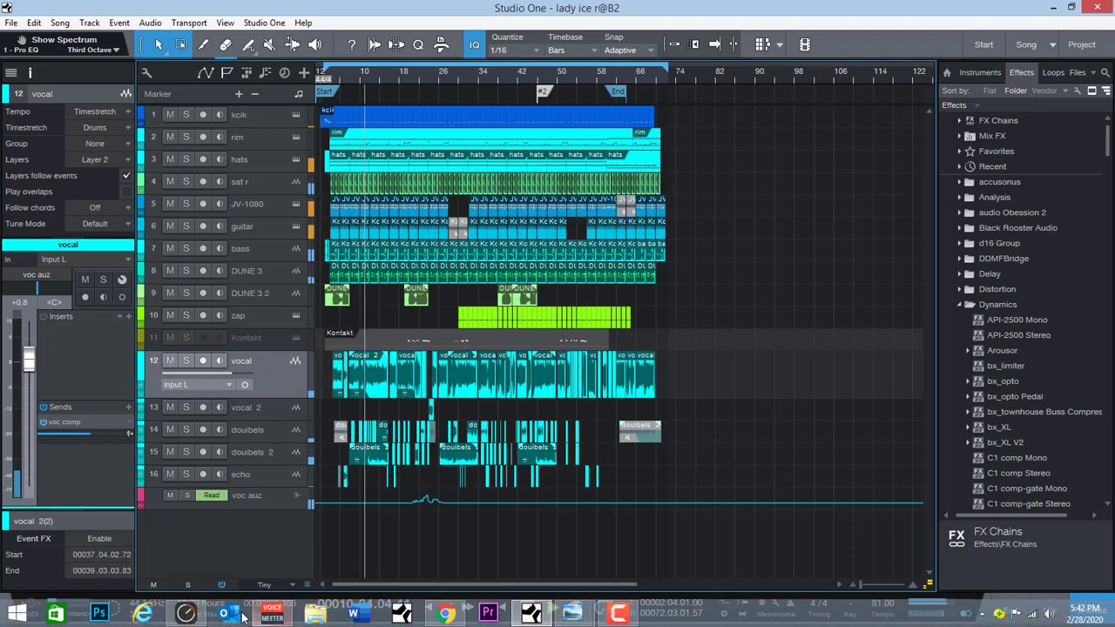
# Check the main output level in RME TotalMix FX and review the bus channels in the Studio One console.
pyautogui.click(186, 619)
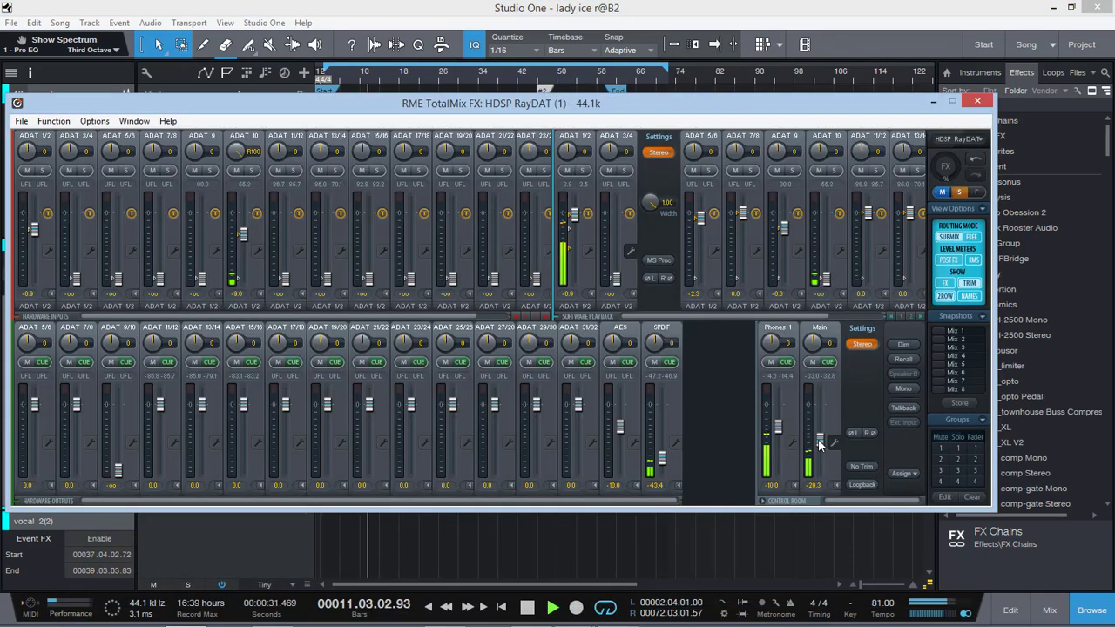
pyautogui.click(725, 542)
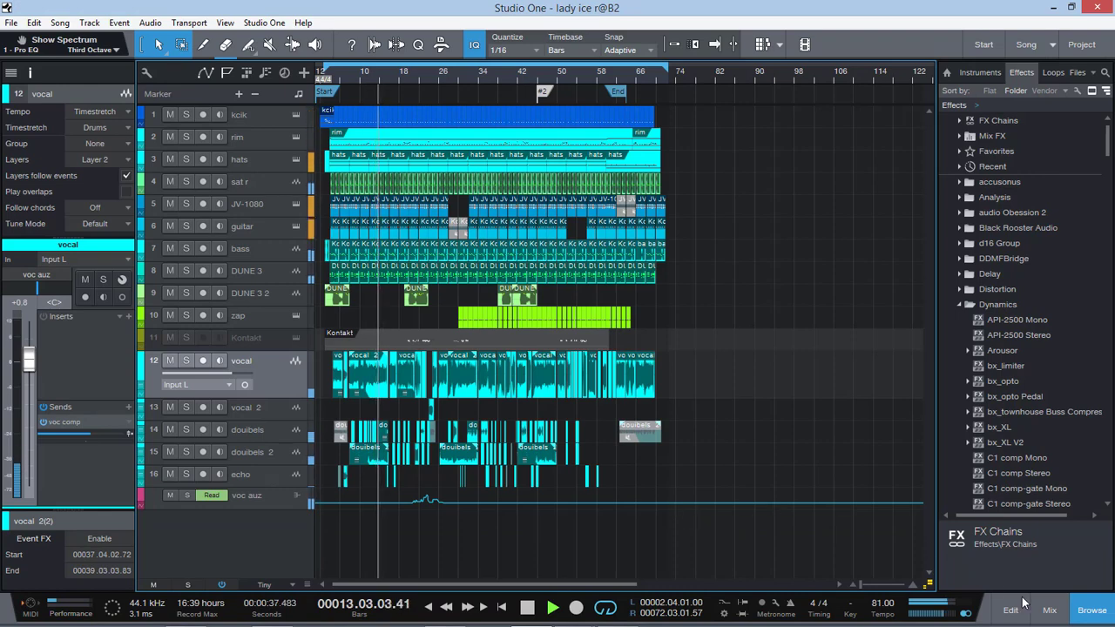
pyautogui.click(1049, 609)
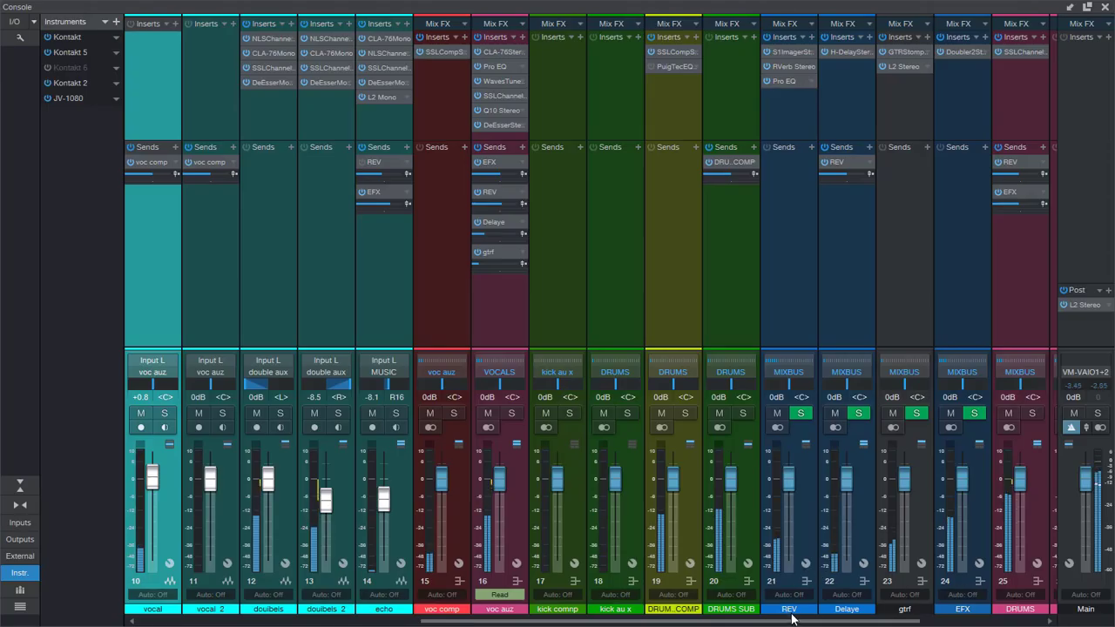
pyautogui.moveTo(799, 621); pyautogui.dragTo(1070, 619)
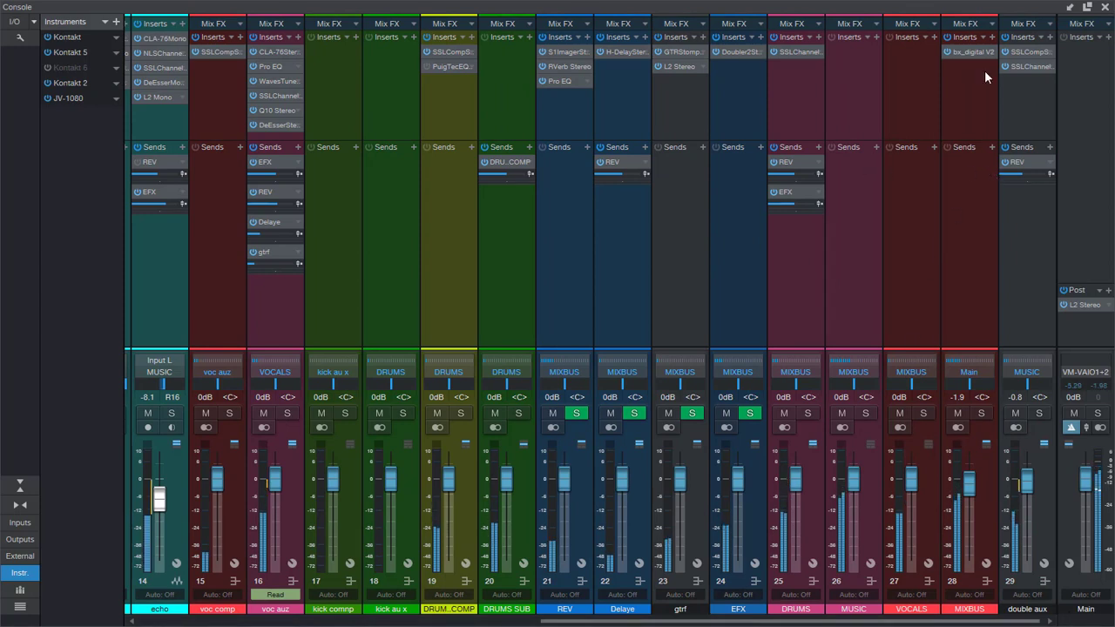
pyautogui.click(1105, 7)
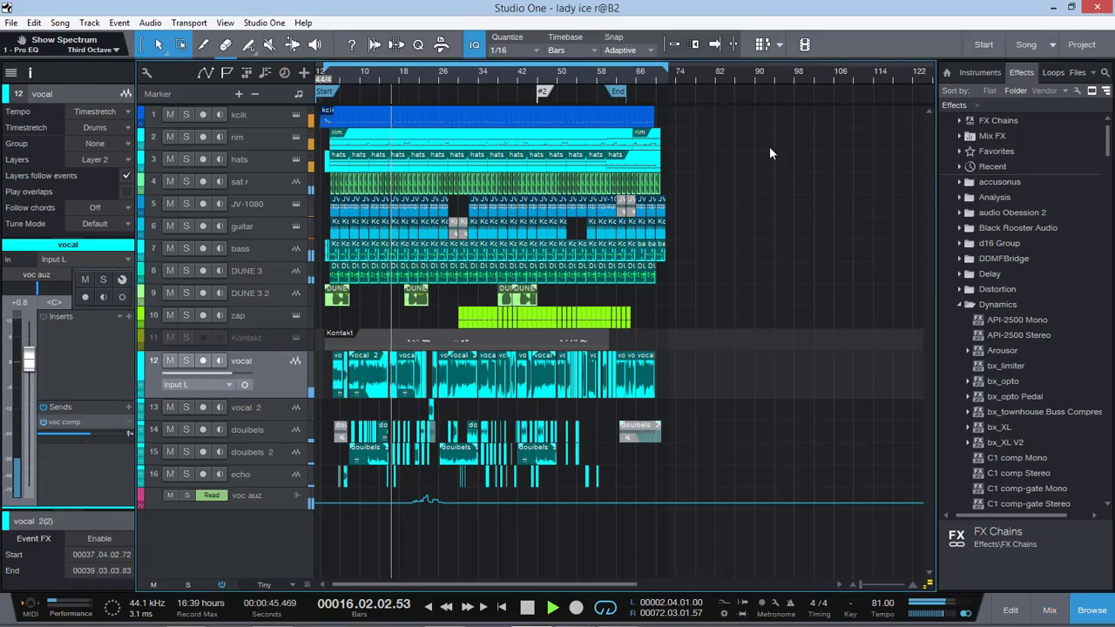
# Select the kcik track and mute the vocal, vocal 2, douibels and douibels 2 tracks.
pyautogui.click(292, 122)
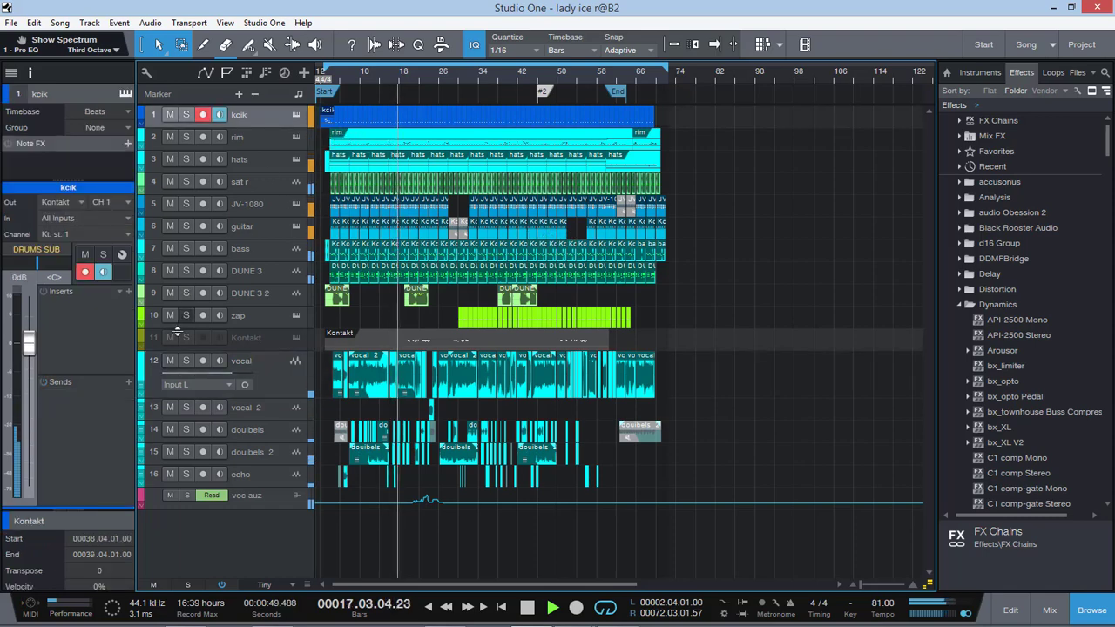
pyautogui.click(170, 360)
pyautogui.click(169, 408)
pyautogui.click(169, 431)
pyautogui.click(171, 452)
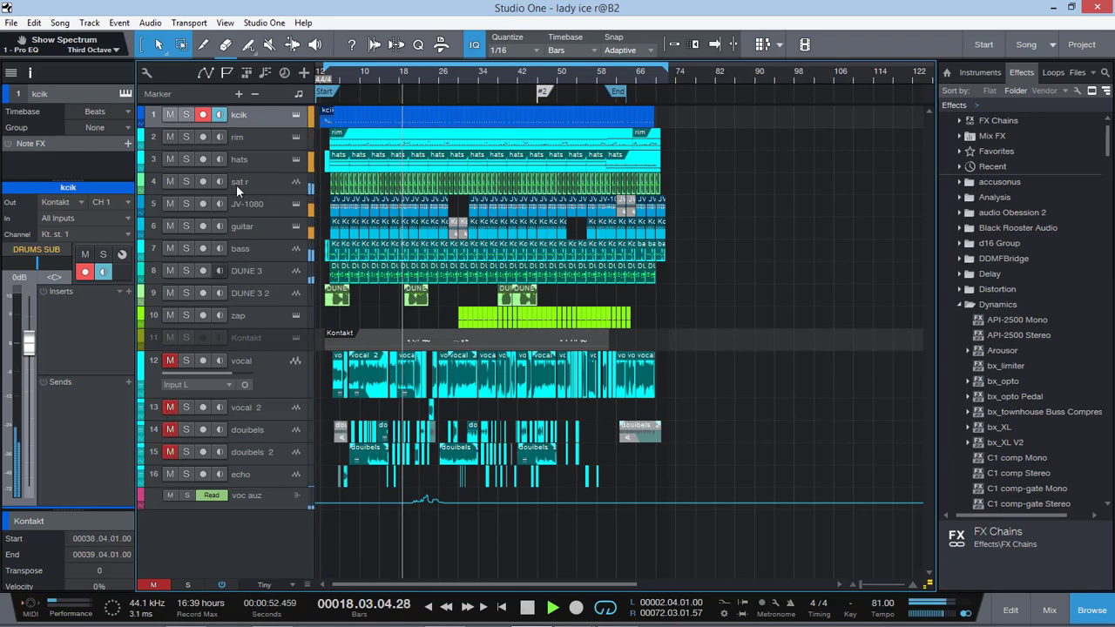
# Open the kcik track's Kontakt instrument and view the Alaine drum kit loaded in it.
pyautogui.click(294, 115)
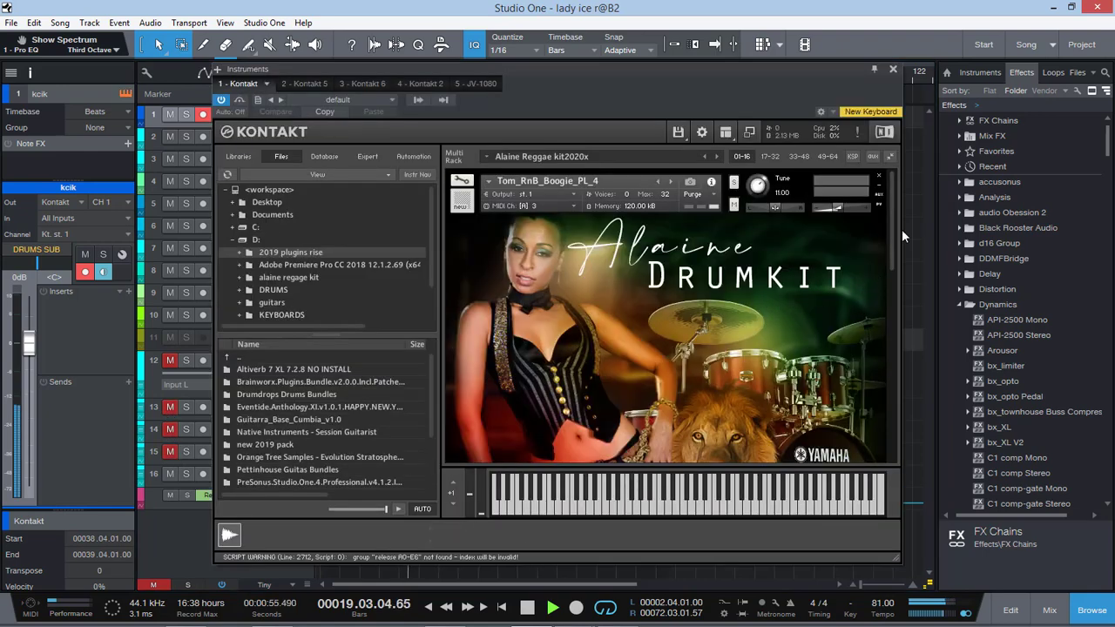
pyautogui.moveTo(892, 225)
pyautogui.mouseDown()
pyautogui.moveTo(886, 407)
pyautogui.moveTo(884, 237)
pyautogui.mouseUp()
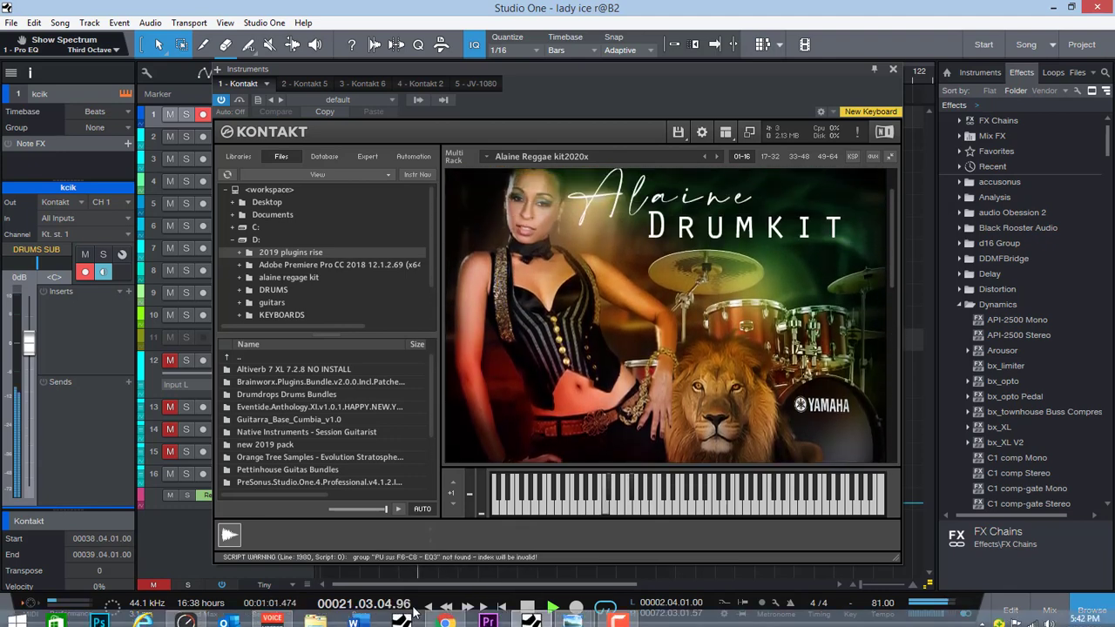
pyautogui.moveTo(605, 614)
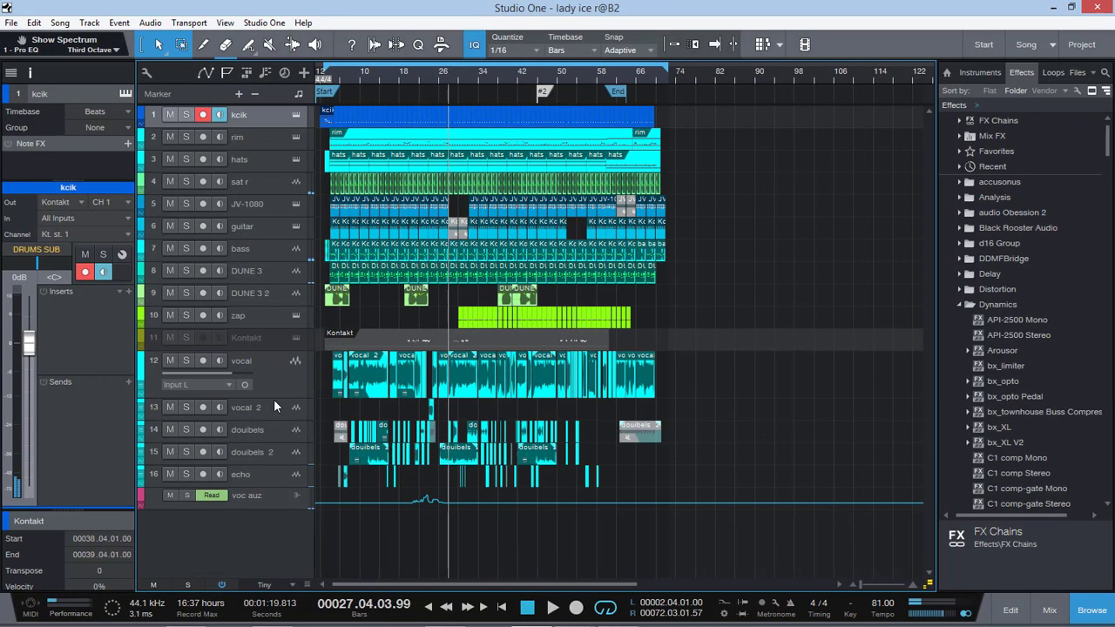
# Review the channel settings and inserts of the vocal, douibels and douibels 2 tracks.
pyautogui.click(278, 378)
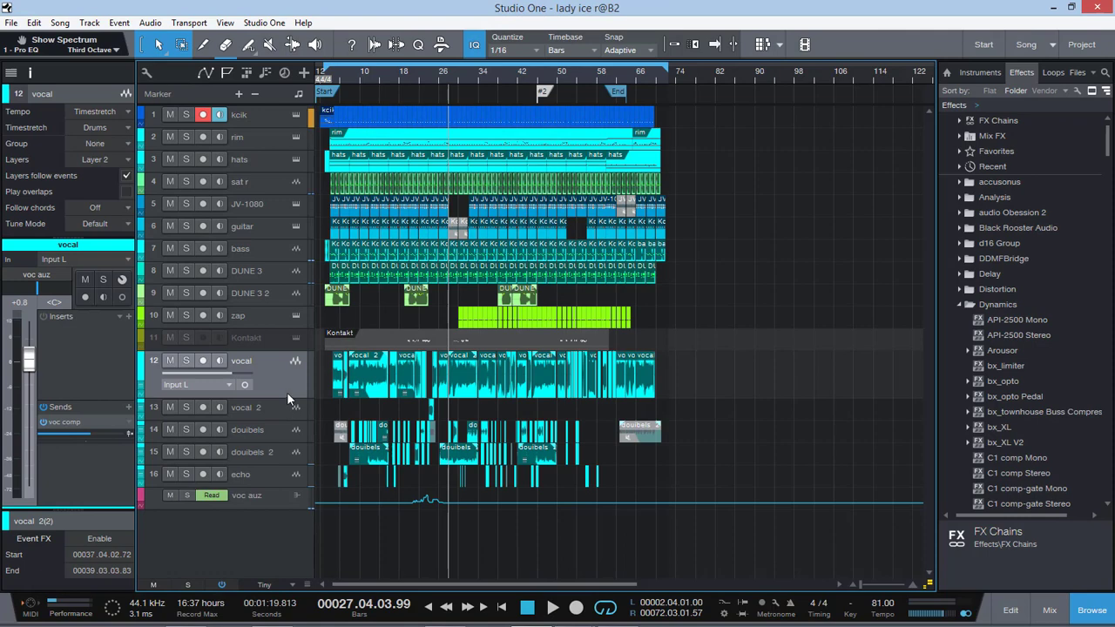
pyautogui.moveTo(287, 398); pyautogui.dragTo(288, 384)
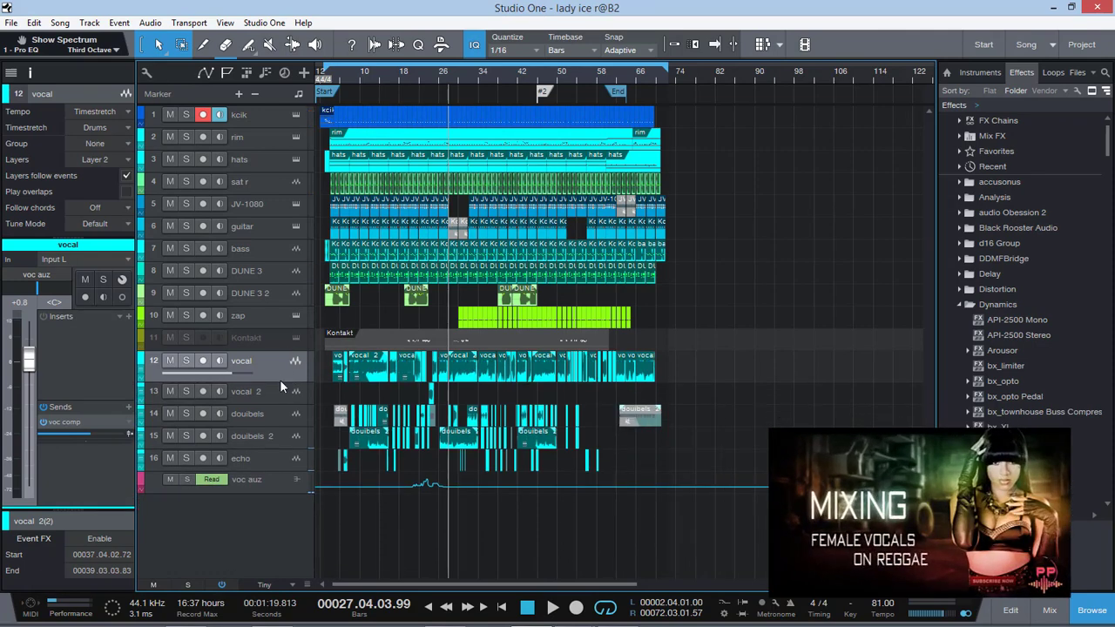
pyautogui.click(275, 413)
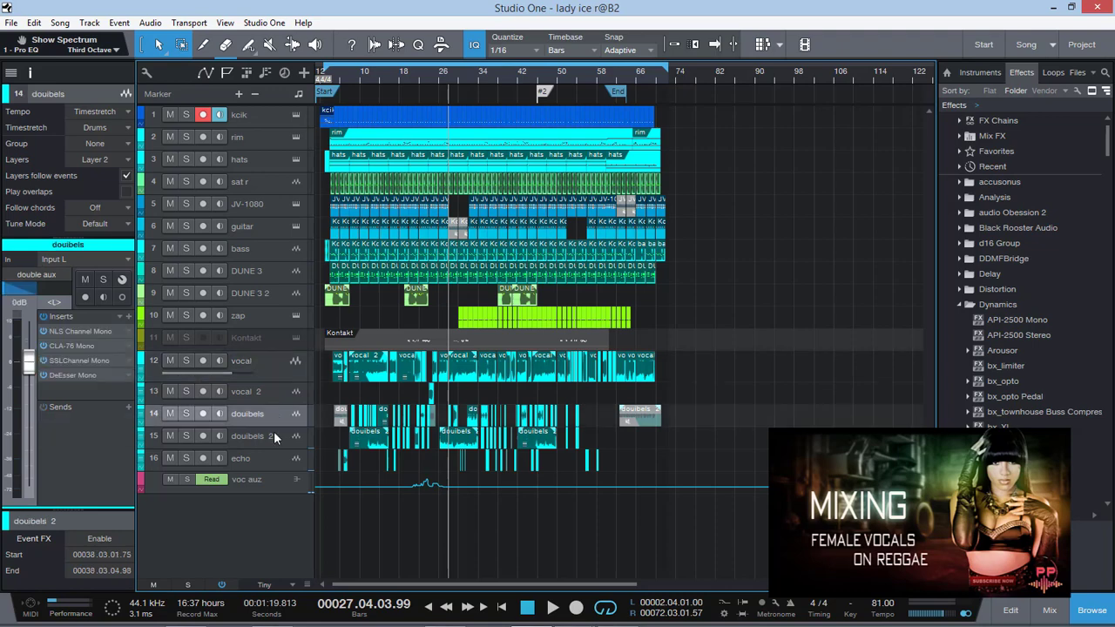
pyautogui.click(274, 433)
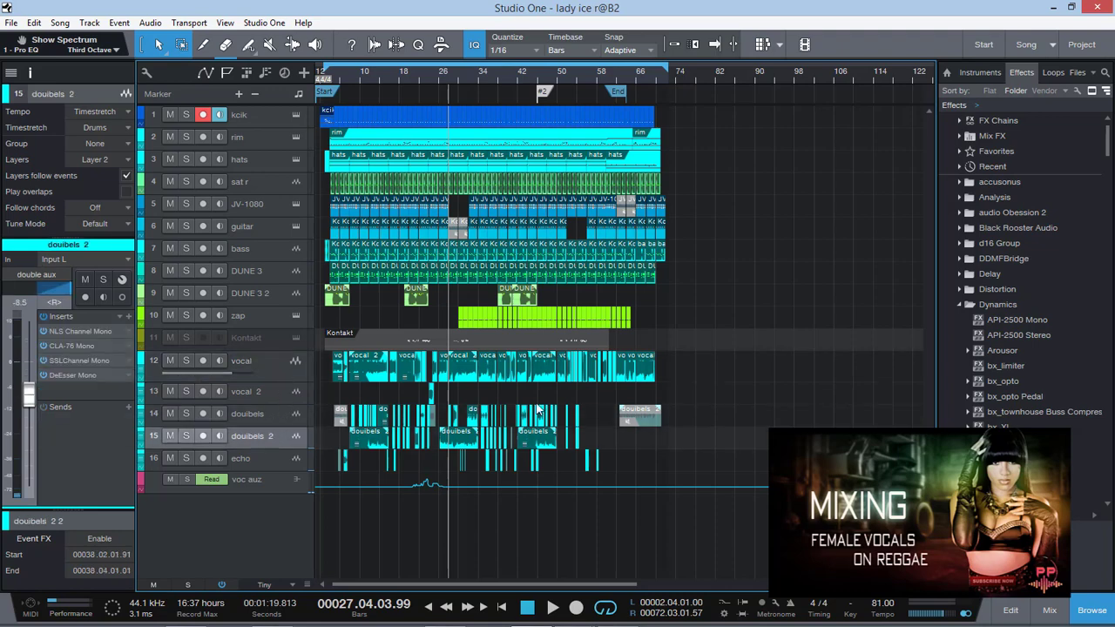
# Solo the vocal track and enlarge its height to show the waveform at the start of the song.
pyautogui.moveTo(859, 586); pyautogui.dragTo(881, 586)
pyautogui.moveTo(405, 582); pyautogui.dragTo(341, 570)
pyautogui.click(269, 372)
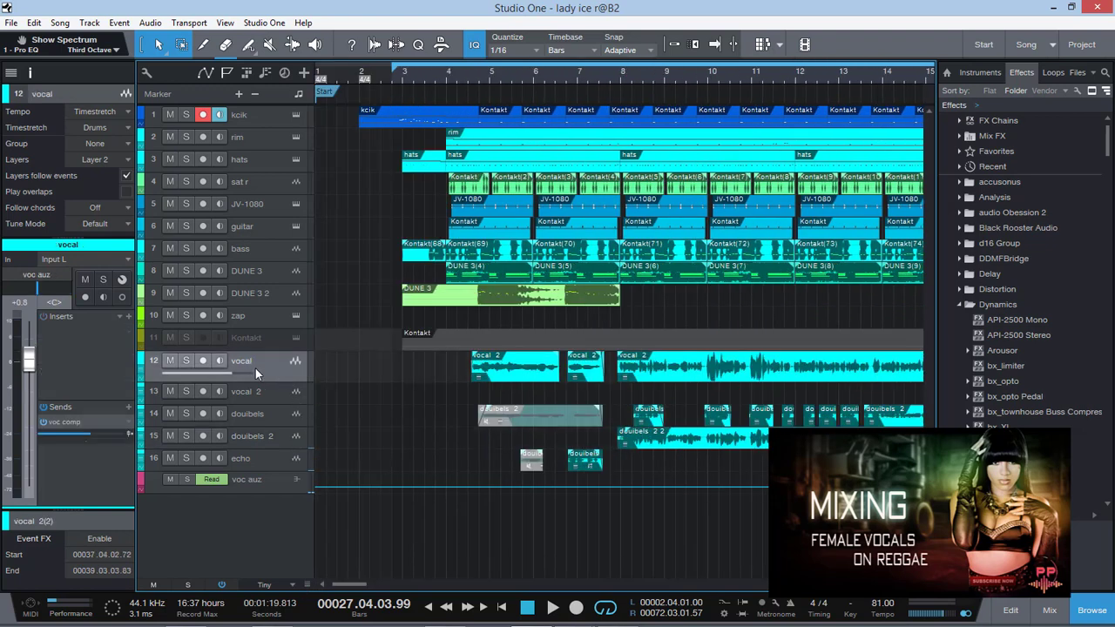
pyautogui.click(186, 360)
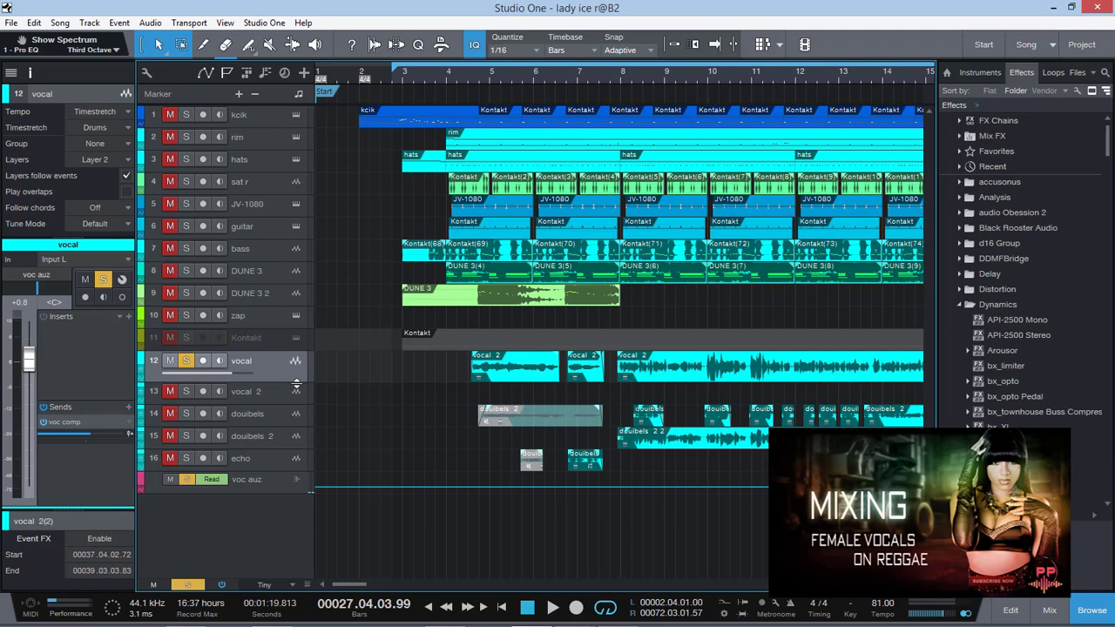
pyautogui.moveTo(296, 383); pyautogui.dragTo(294, 444)
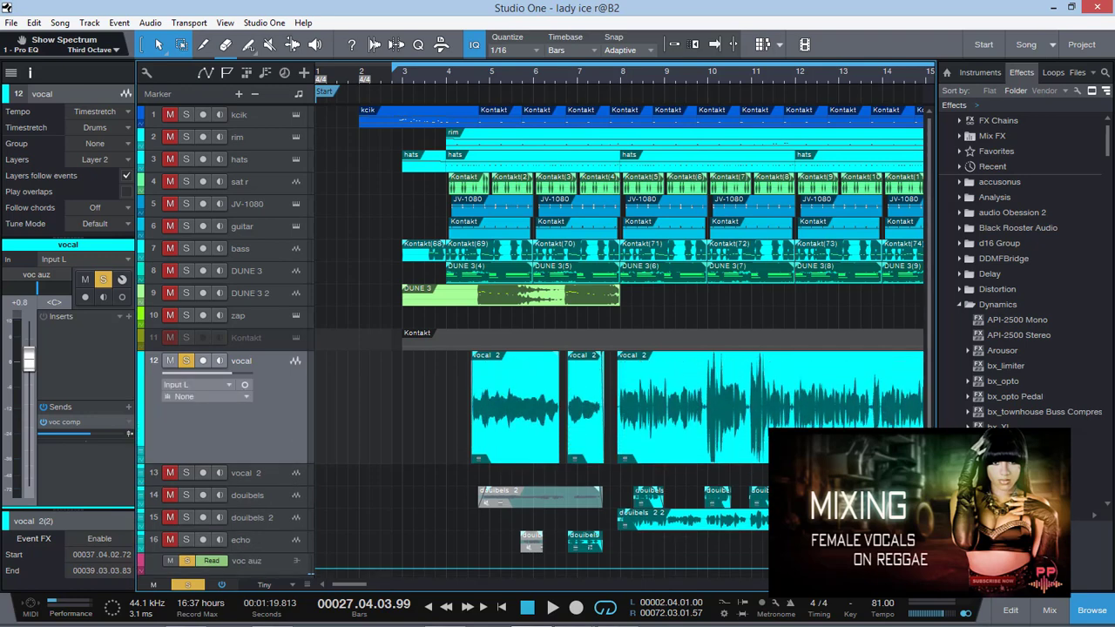
# Solo the voc comp bus and open the CLA-76 Stereo compressor on the voc auz bus.
pyautogui.click(1049, 610)
pyautogui.click(454, 412)
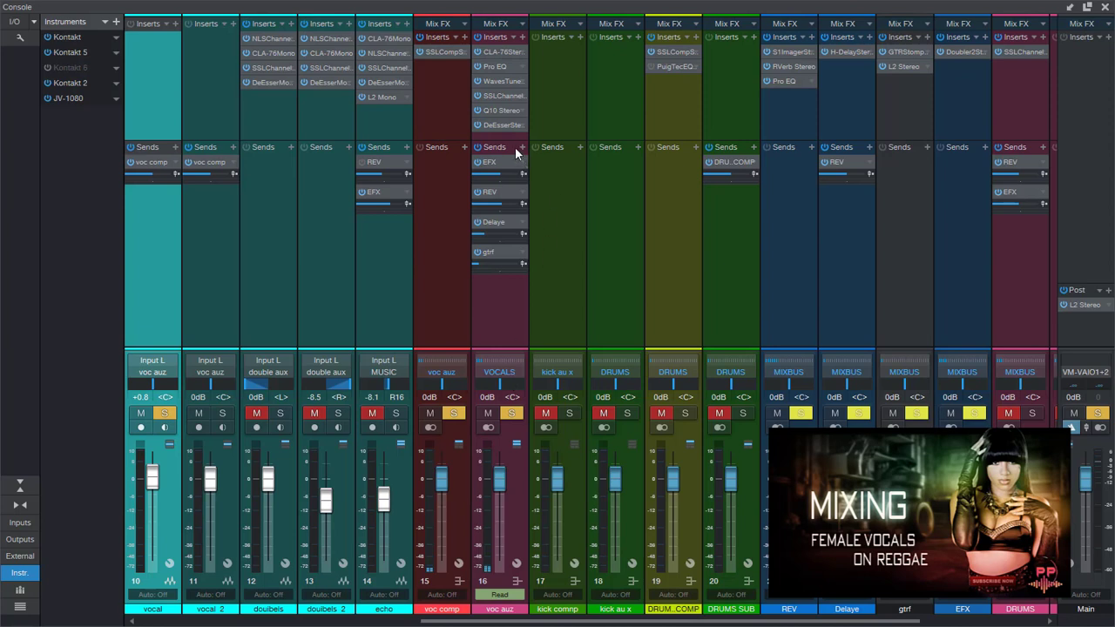
pyautogui.moveTo(512, 141); pyautogui.dragTo(512, 157)
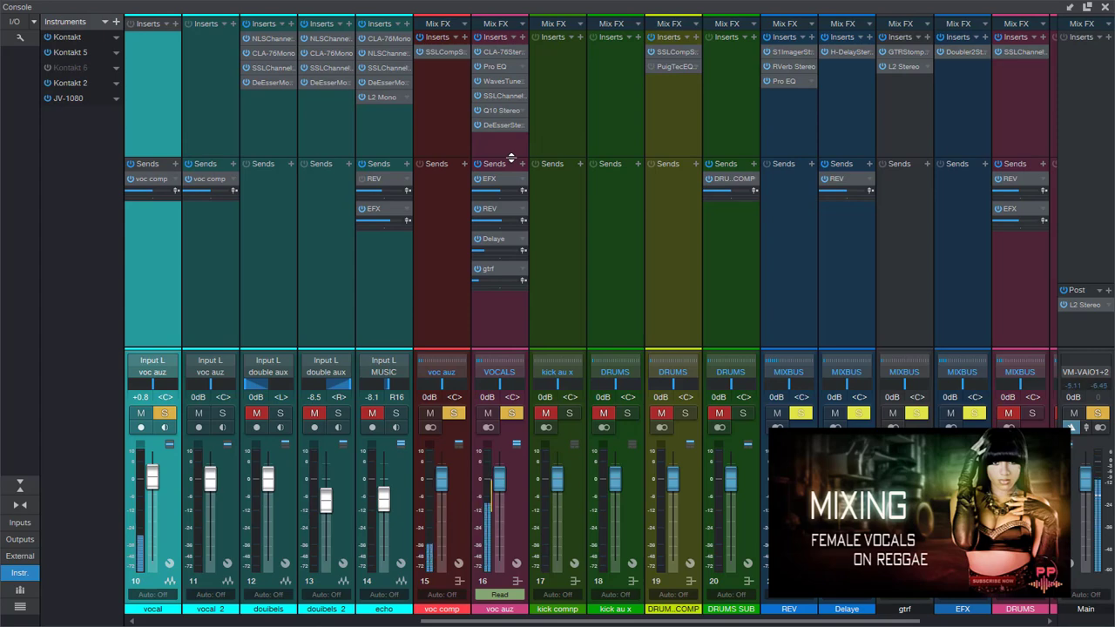
pyautogui.doubleClick(495, 53)
pyautogui.click(1104, 7)
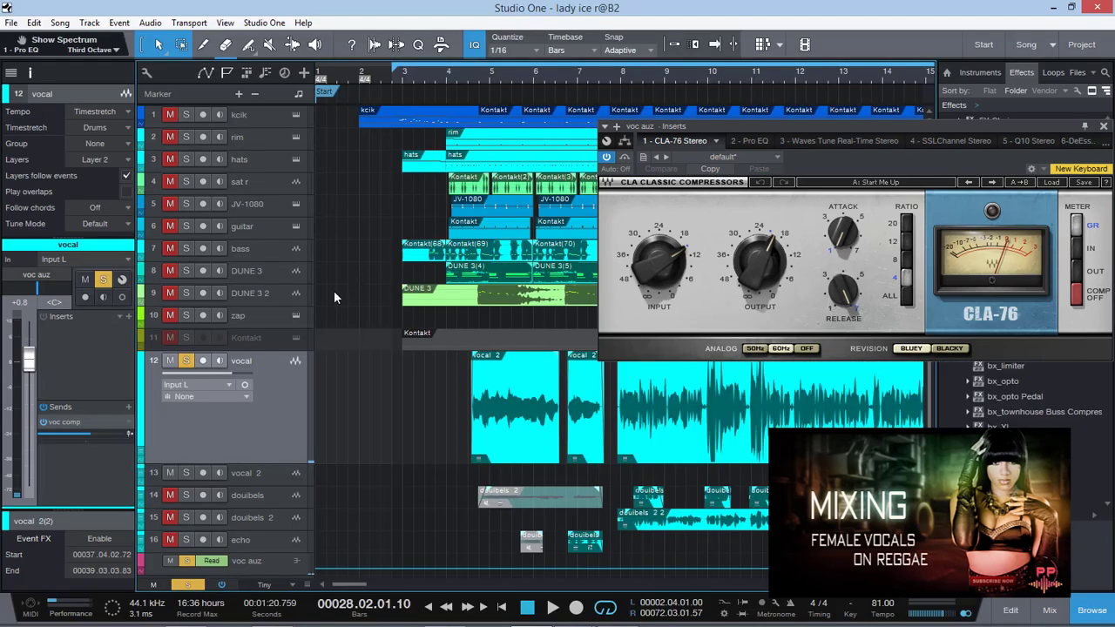
# Solo the bass track and set the playback position within bar 3.
pyautogui.click(252, 250)
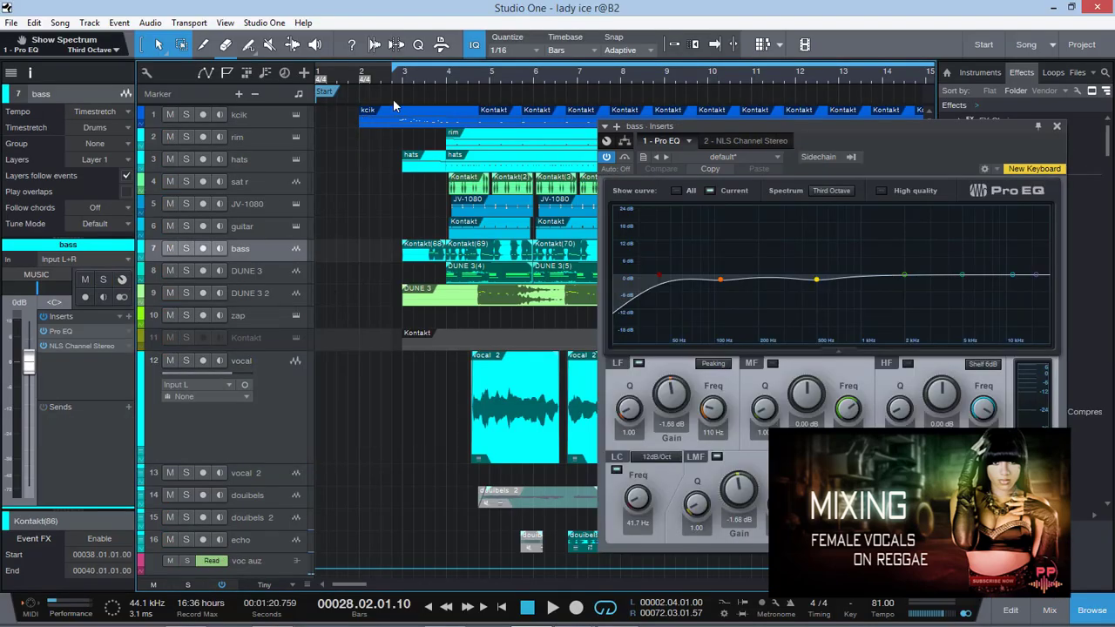
pyautogui.click(1058, 128)
pyautogui.click(438, 73)
pyautogui.click(186, 250)
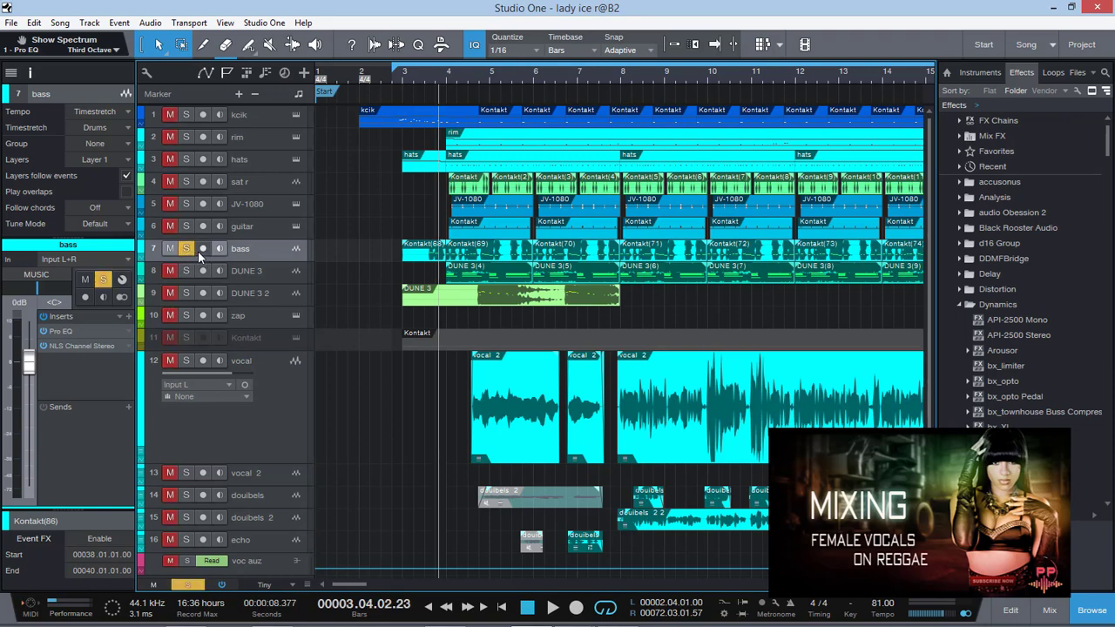
# Examine the NLS Channel Stereo and Pro EQ inserts on the bass track.
pyautogui.click(81, 346)
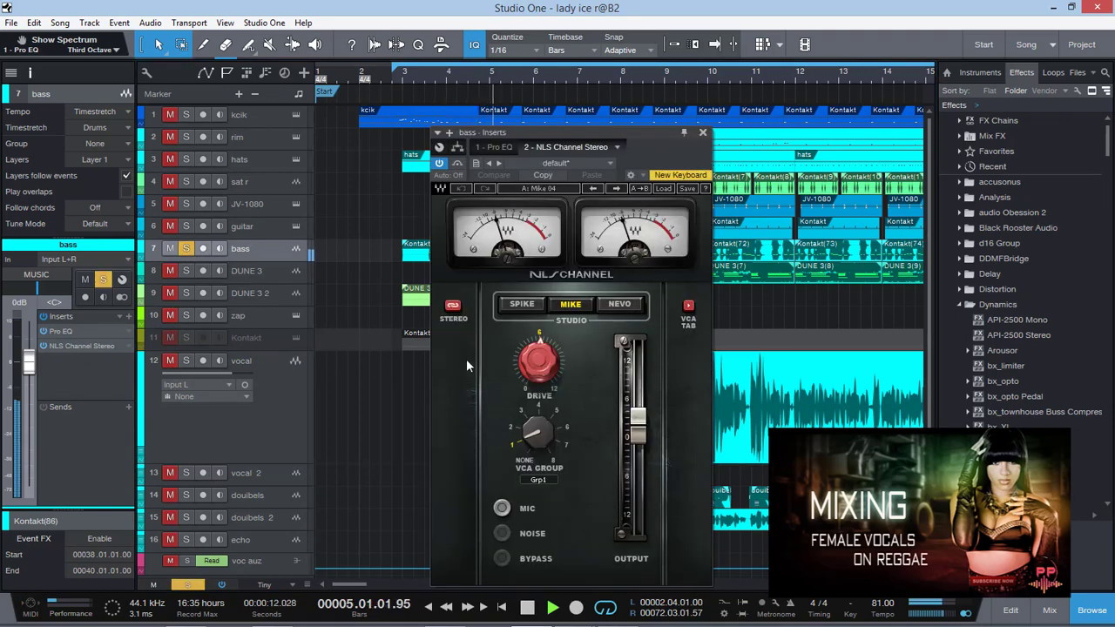
pyautogui.click(62, 331)
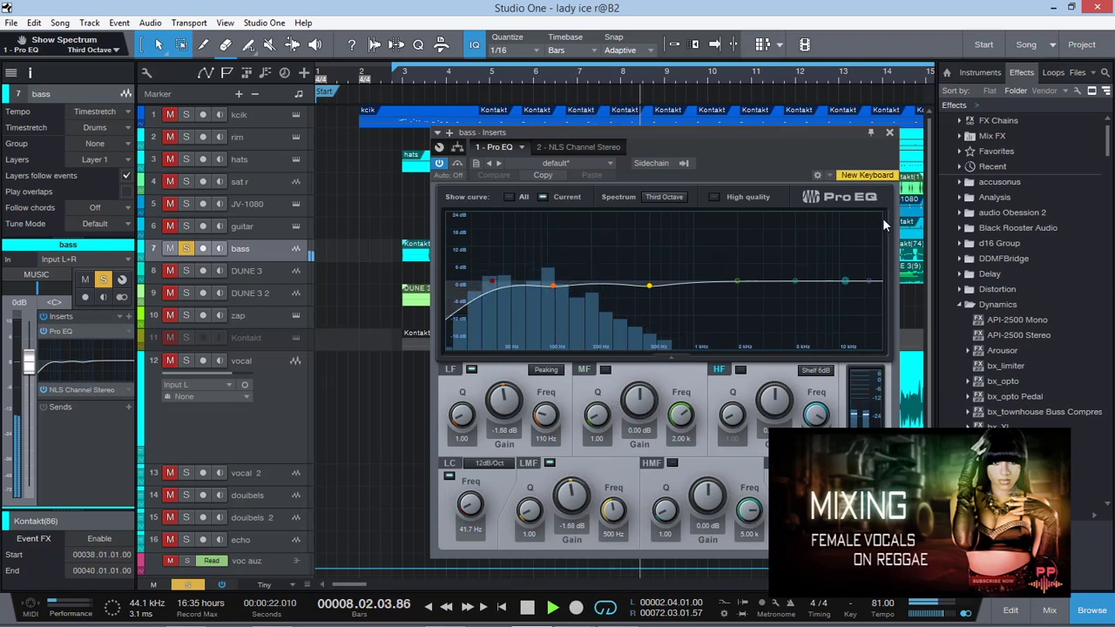
pyautogui.click(889, 132)
# Unmute the kcik, rim, hats and sat r tracks to hear them together with the bass.
pyautogui.click(166, 119)
pyautogui.click(167, 138)
pyautogui.click(168, 160)
pyautogui.click(168, 181)
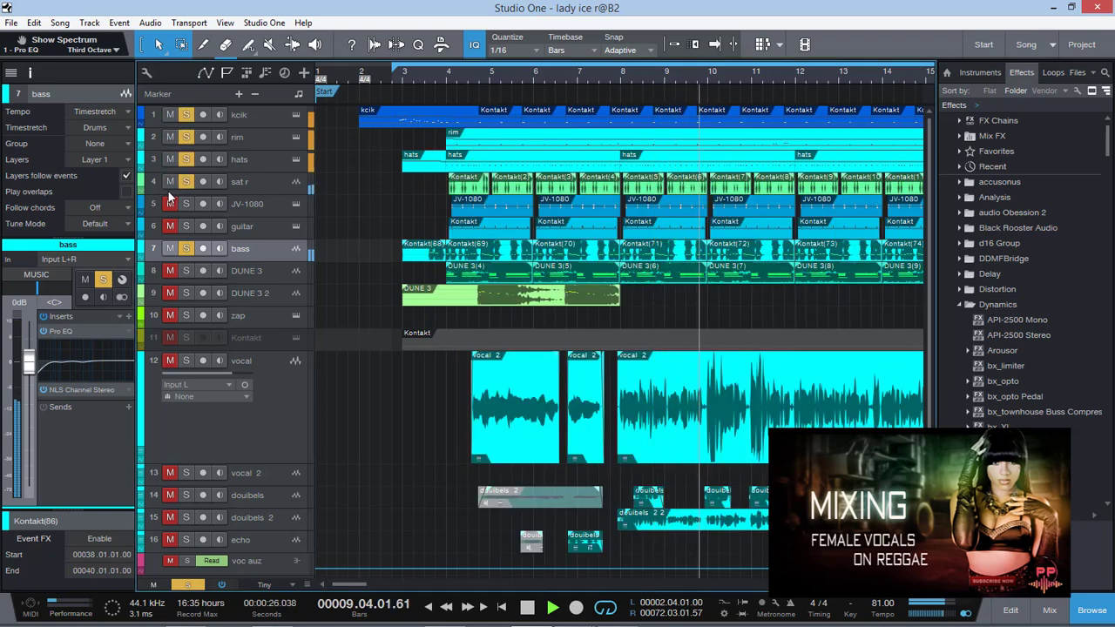
pyautogui.click(170, 203)
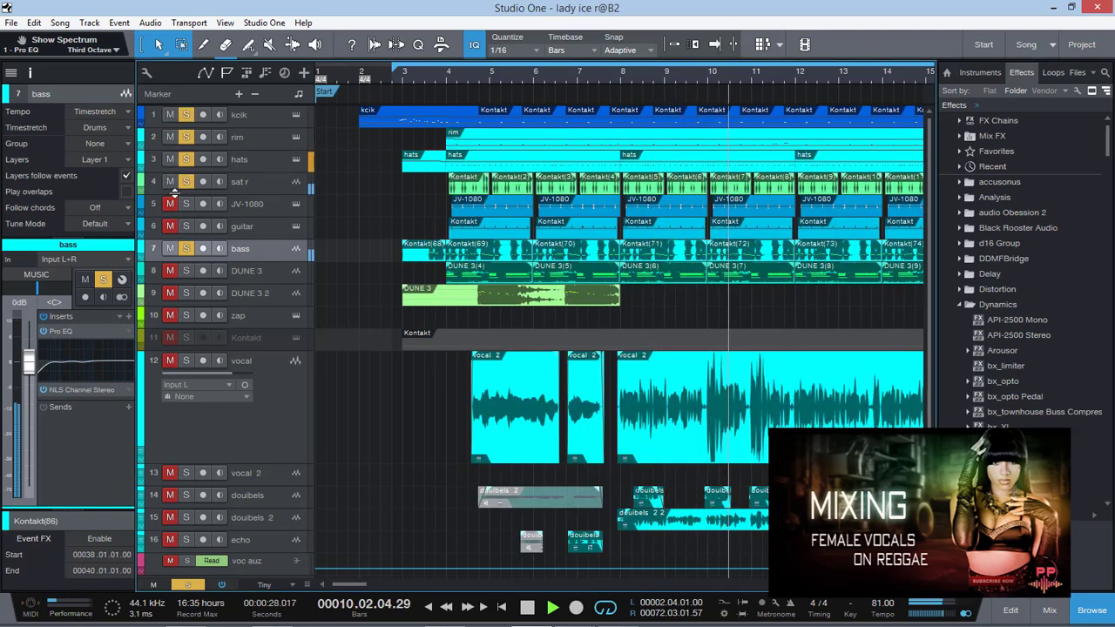
# Mute the sat r, hats, rim and kcik tracks again.
pyautogui.click(170, 181)
pyautogui.click(170, 159)
pyautogui.click(170, 137)
pyautogui.click(172, 115)
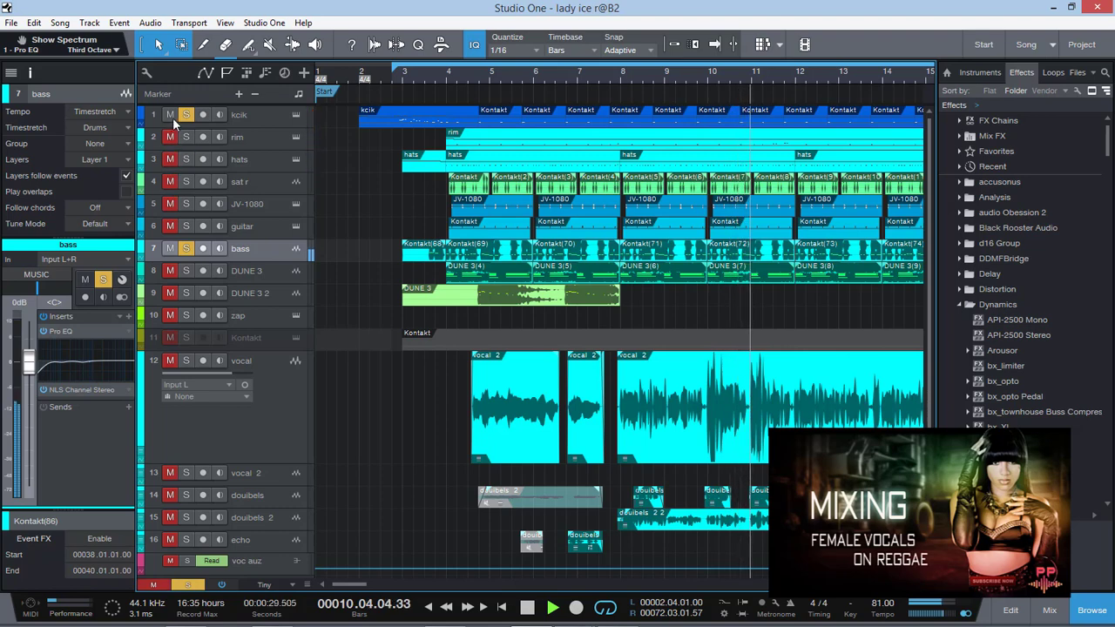
# Unmute the vocal track and the voc comp bus.
pyautogui.click(259, 354)
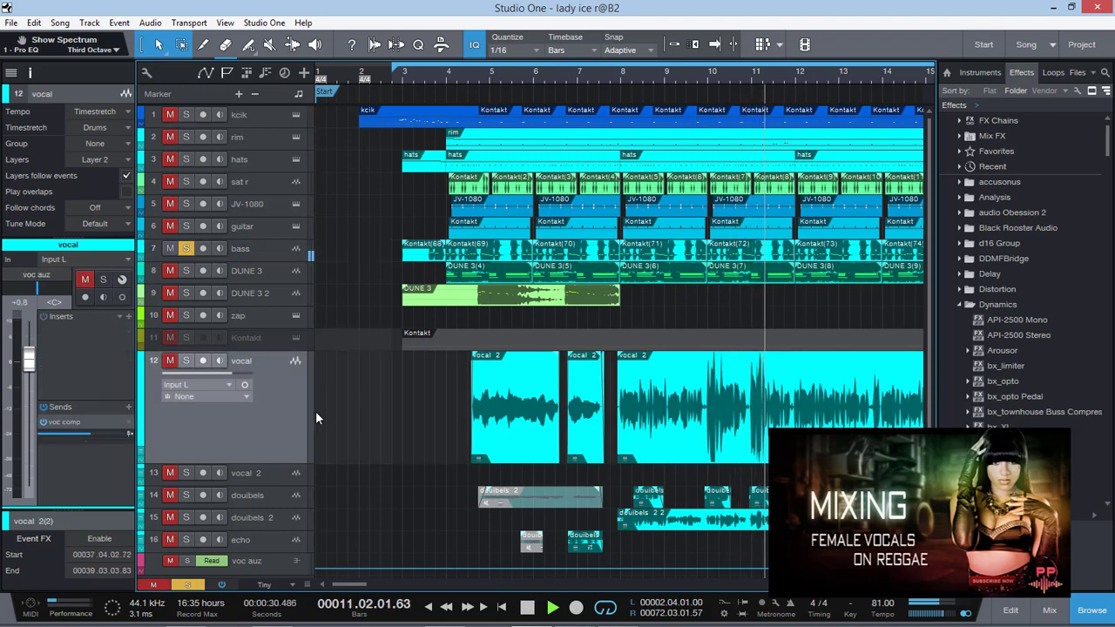
pyautogui.click(169, 360)
pyautogui.click(1049, 609)
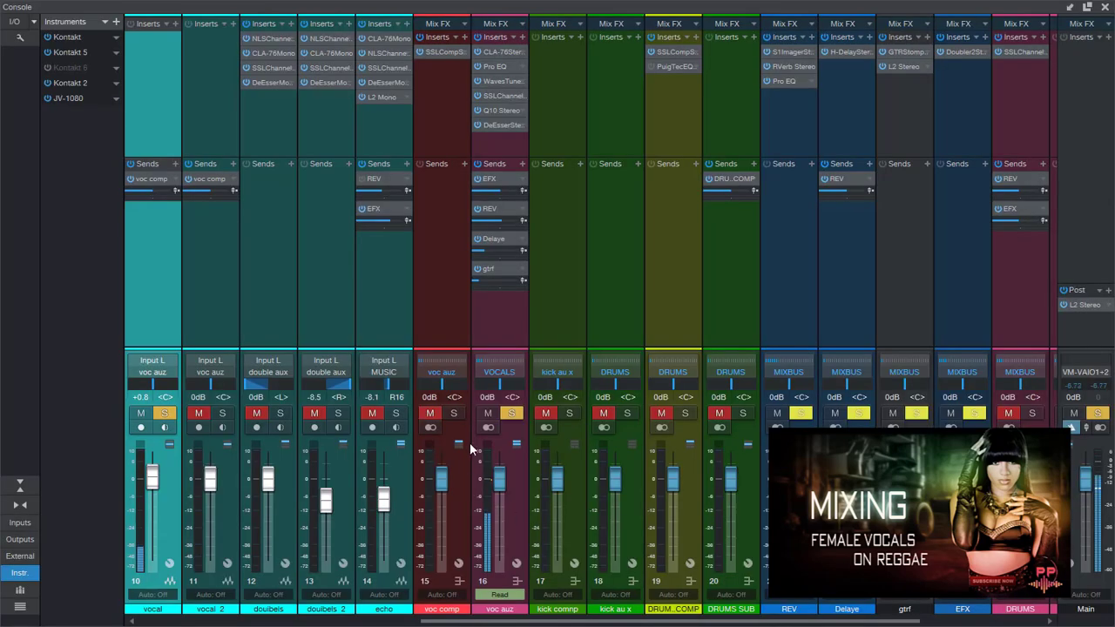
pyautogui.click(432, 413)
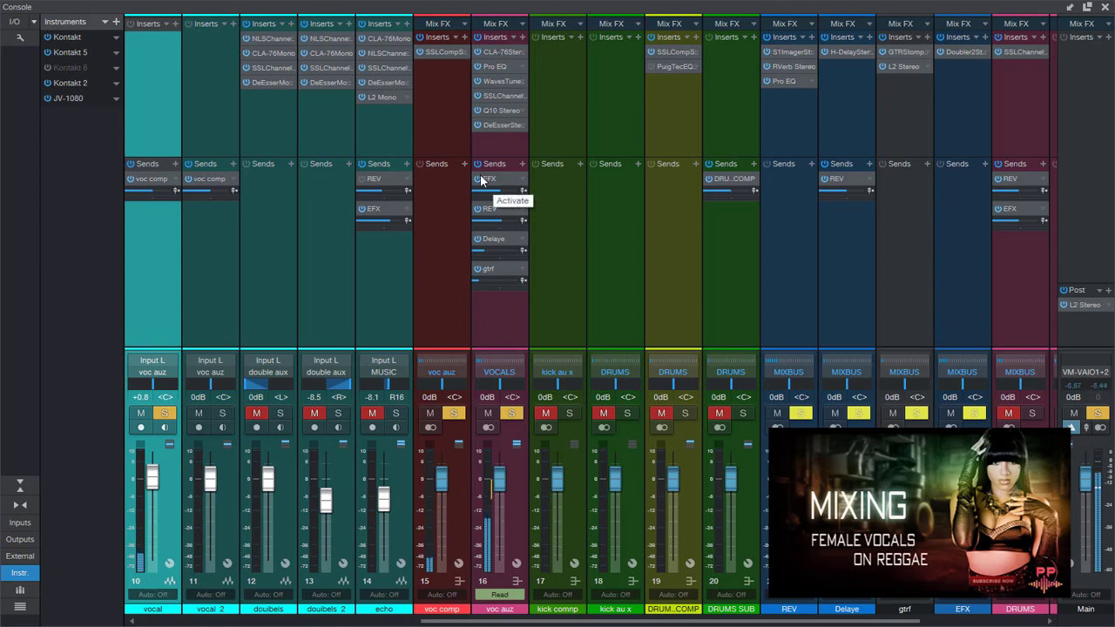
# Clear all solos, then solo the voc auz bus and deactivate its sends.
pyautogui.click(481, 180)
pyautogui.click(1098, 414)
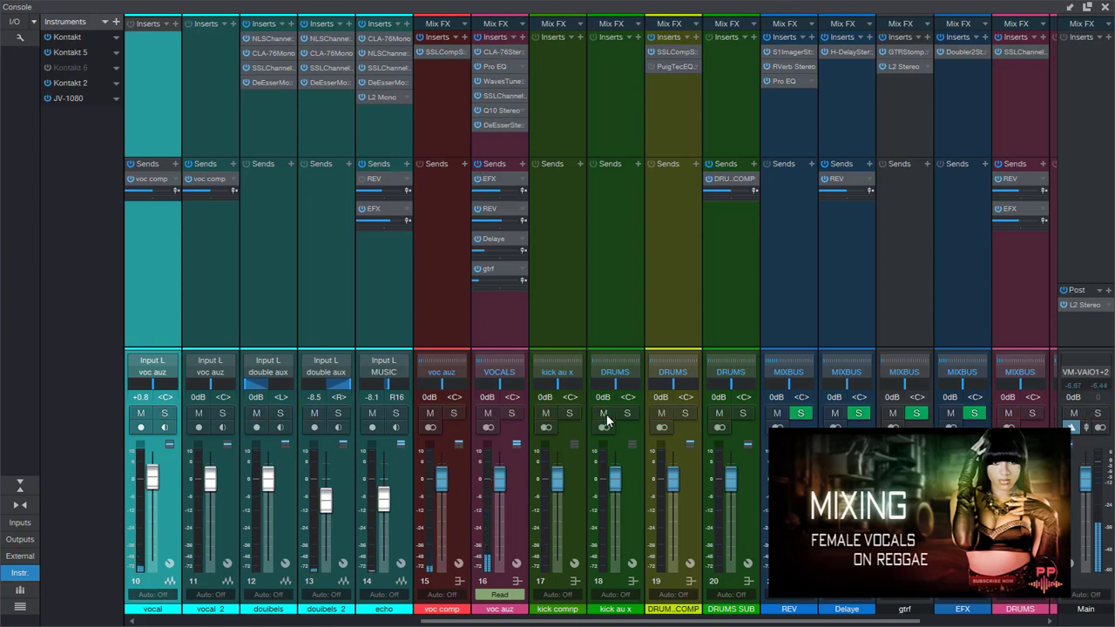
pyautogui.click(513, 412)
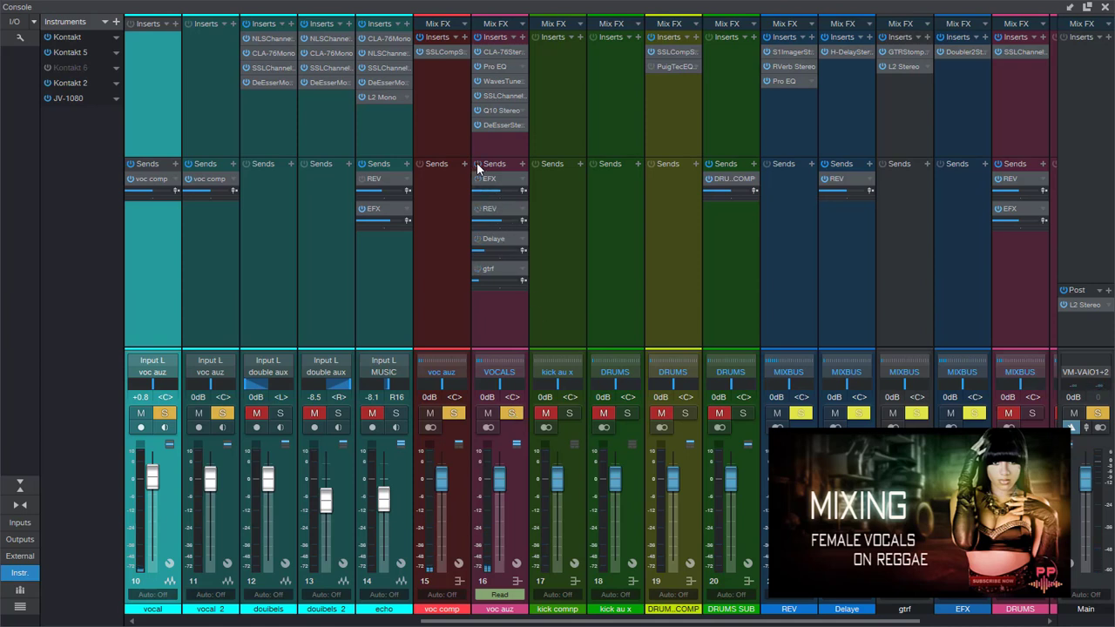
# Bypass the SSLChannel insert on the voc auz bus and set the CLA-76 Stereo compressor's analog option to Off.
pyautogui.click(478, 95)
pyautogui.click(496, 53)
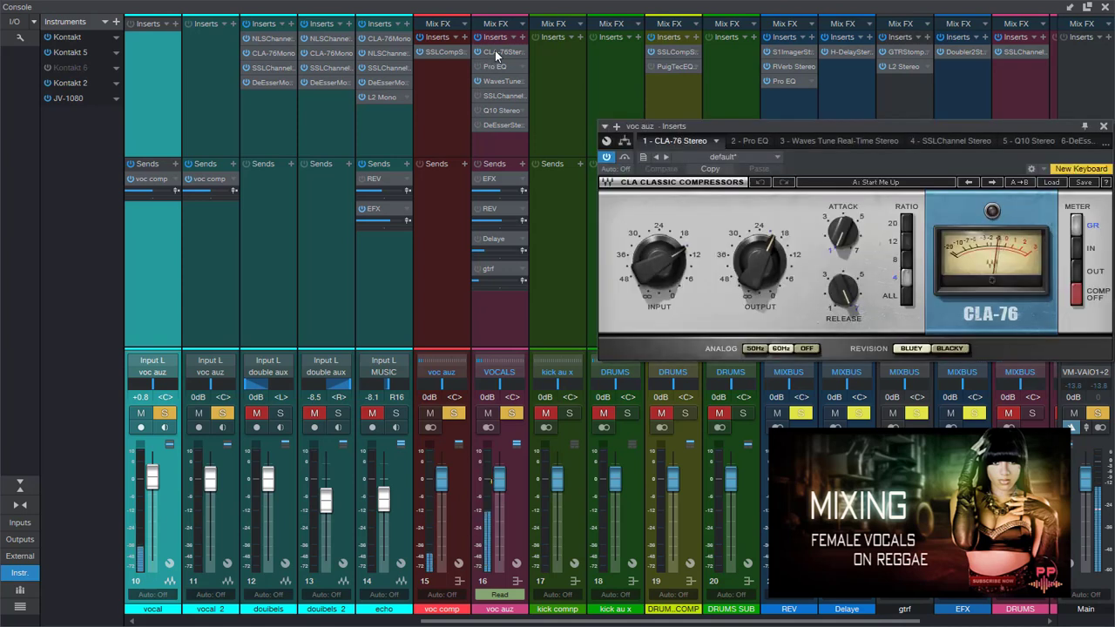
pyautogui.moveTo(841, 128); pyautogui.dragTo(722, 133)
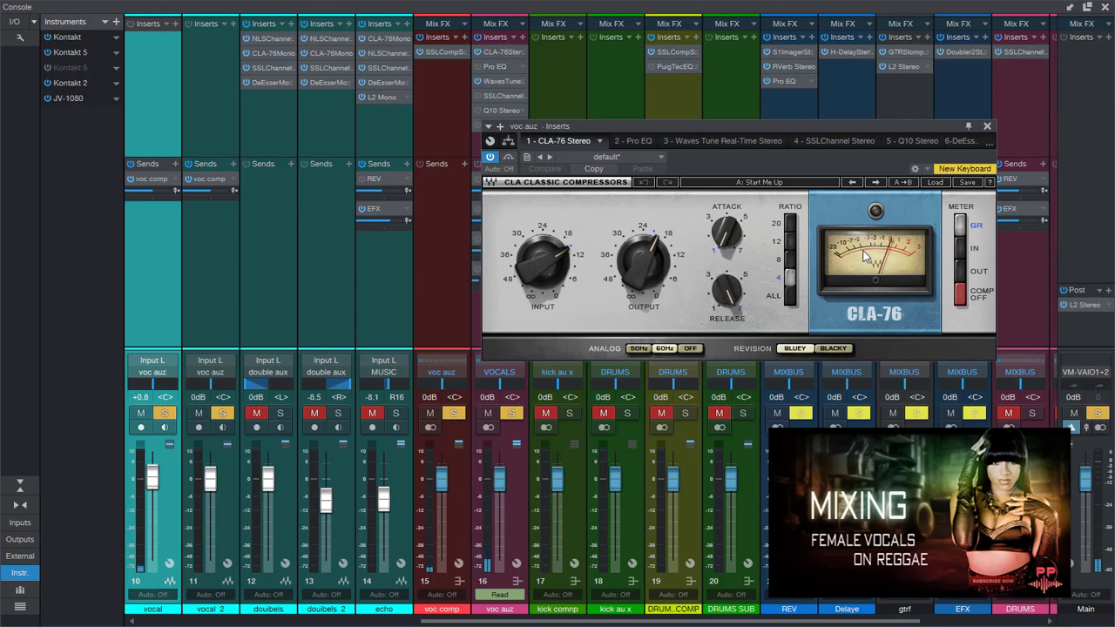
pyautogui.click(690, 348)
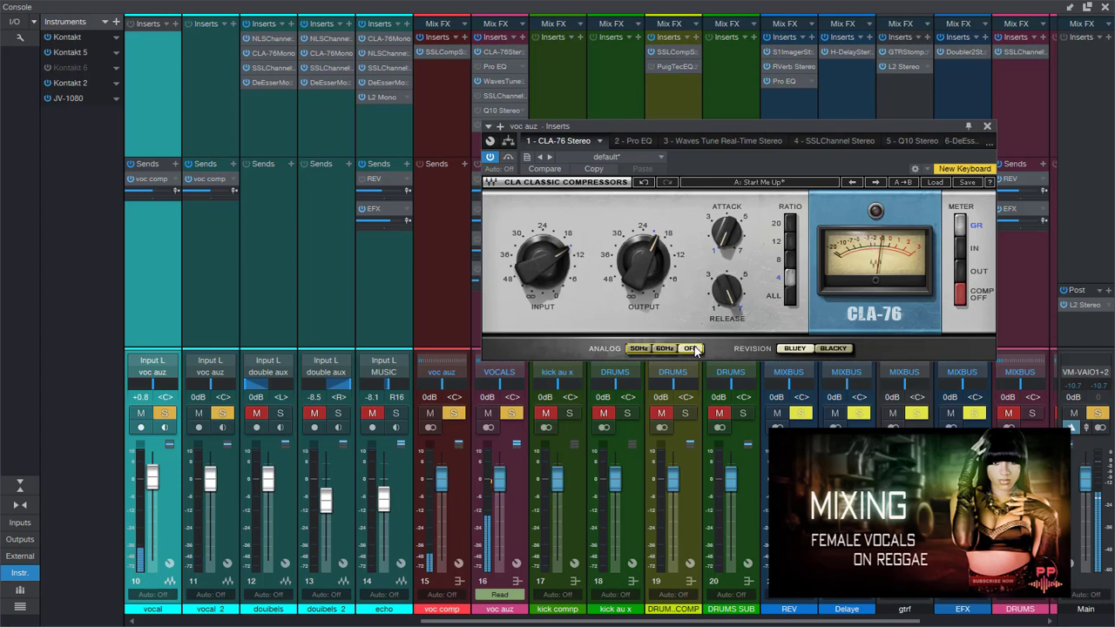
# Activate the Pro EQ insert on the voc auz bus and audition the vocal through it.
pyautogui.moveTo(677, 126); pyautogui.dragTo(479, 102)
pyautogui.click(492, 67)
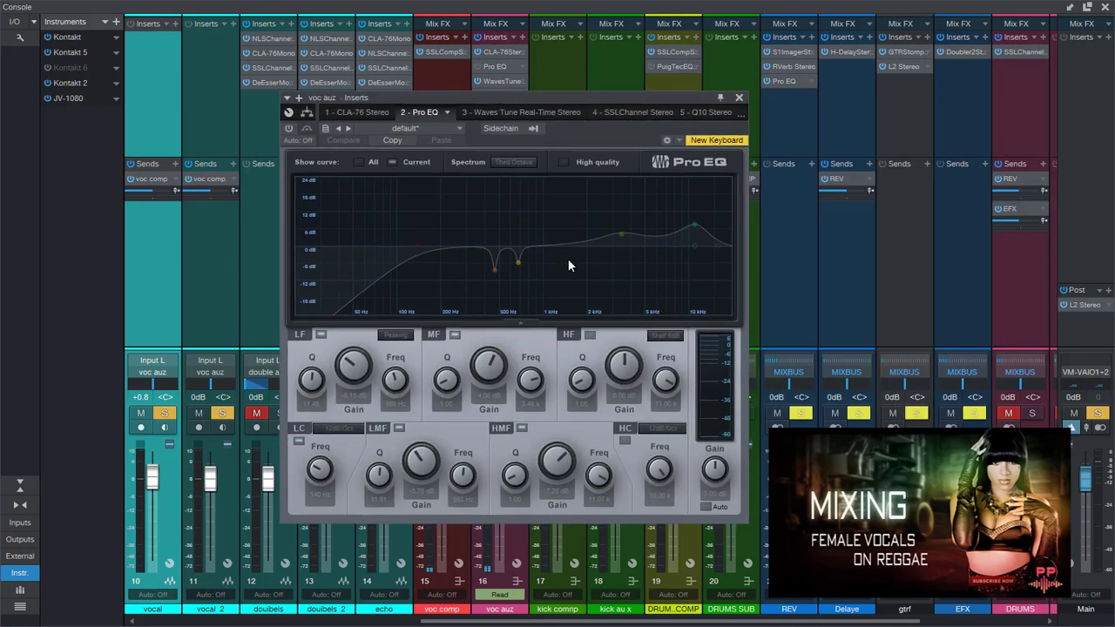
pyautogui.click(289, 129)
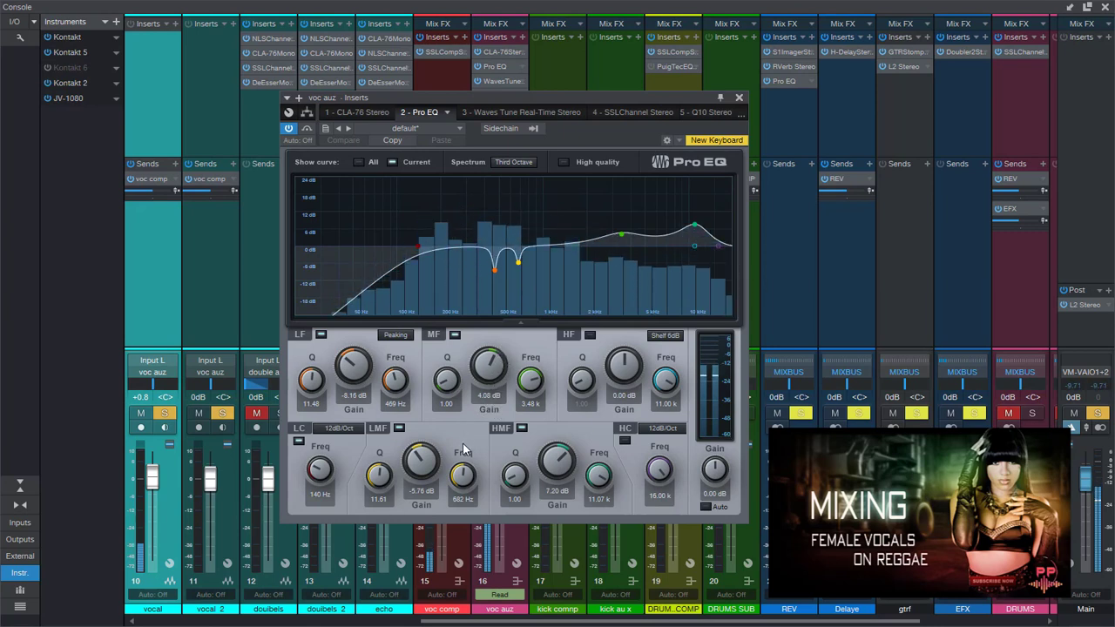
pyautogui.press('space')
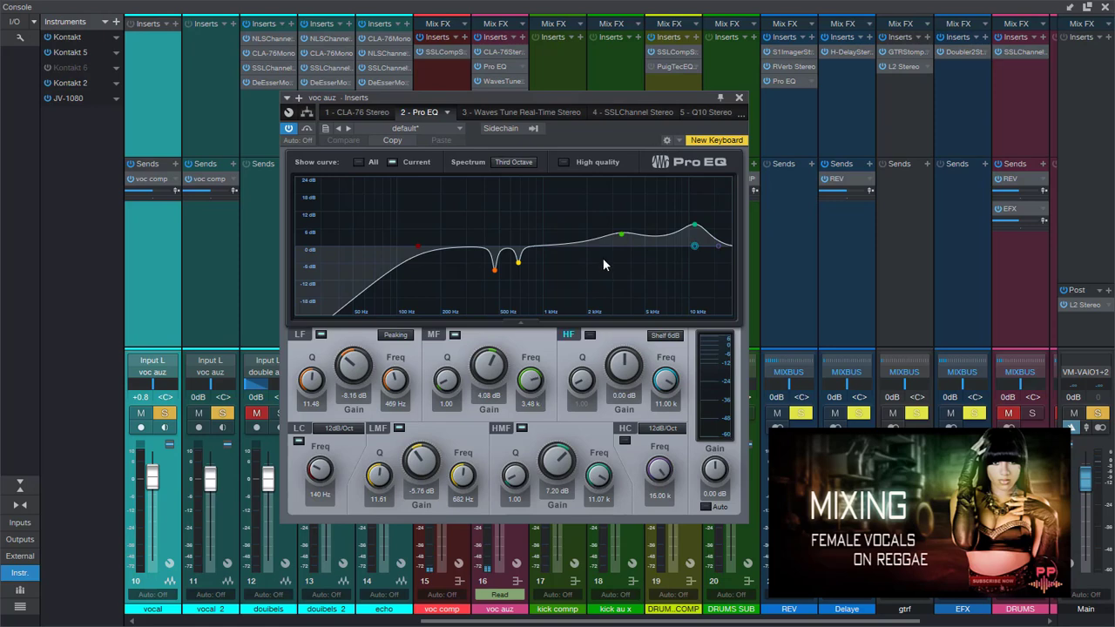
pyautogui.press('space')
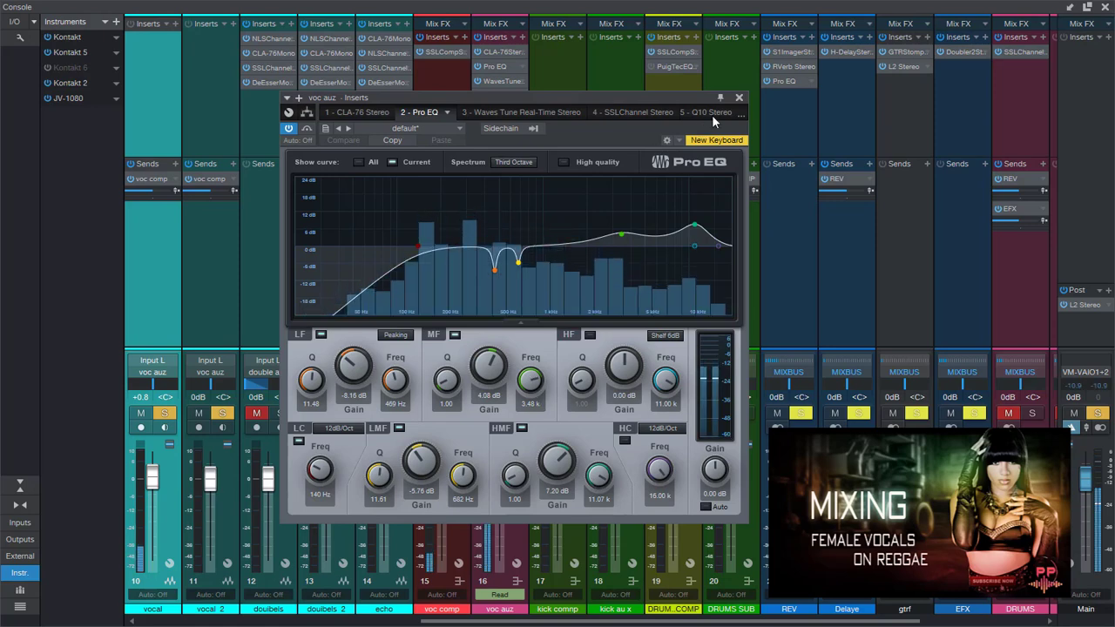
# Solo the bass track alongside the vocals in the arrangement and close the Pro EQ window.
pyautogui.click(1106, 7)
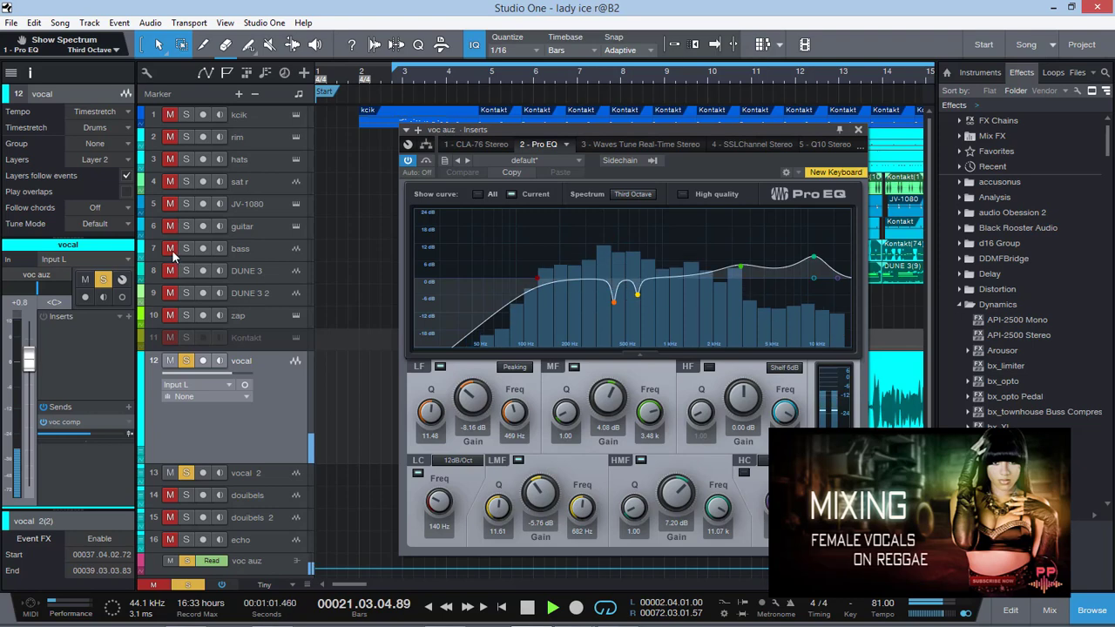
pyautogui.click(185, 249)
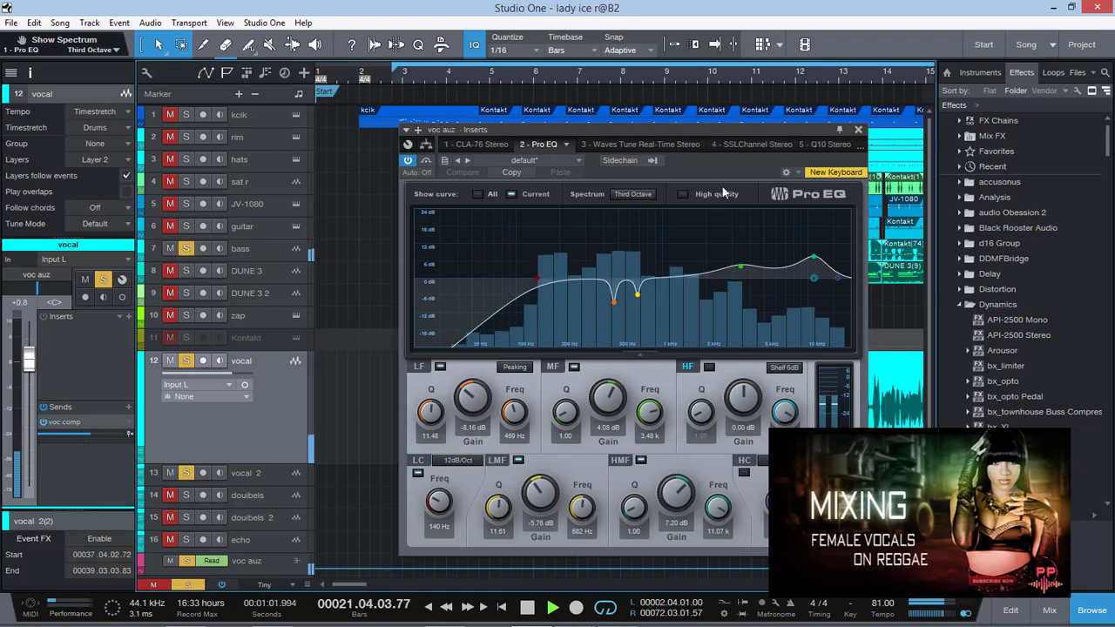
pyautogui.click(858, 128)
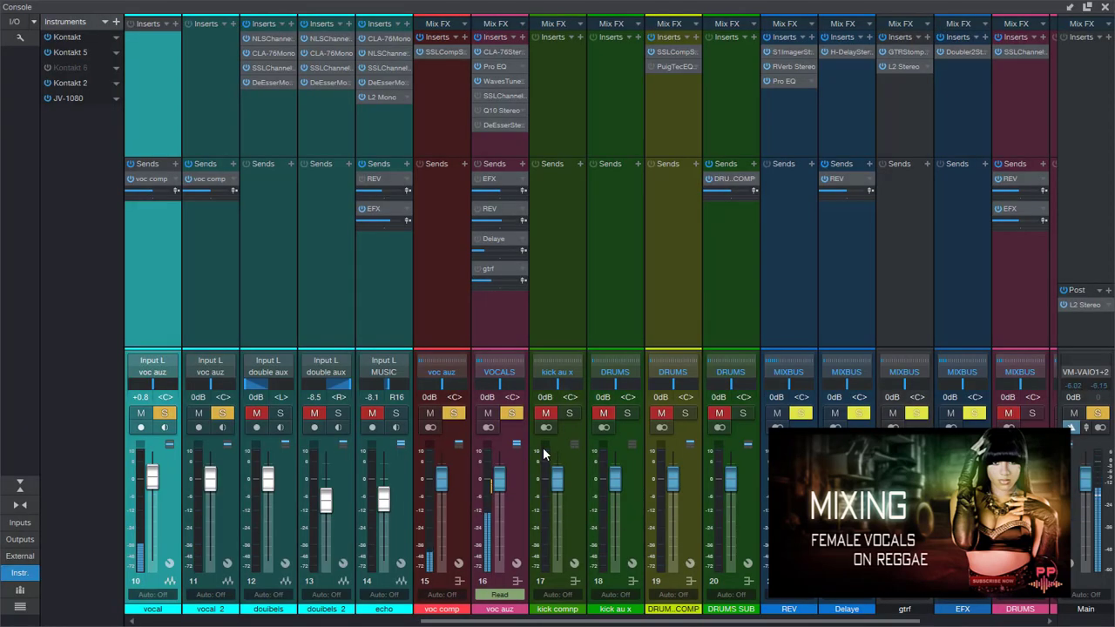
# Review the SSLChannel and Pro EQ settings on the voc auz bus.
pyautogui.click(503, 96)
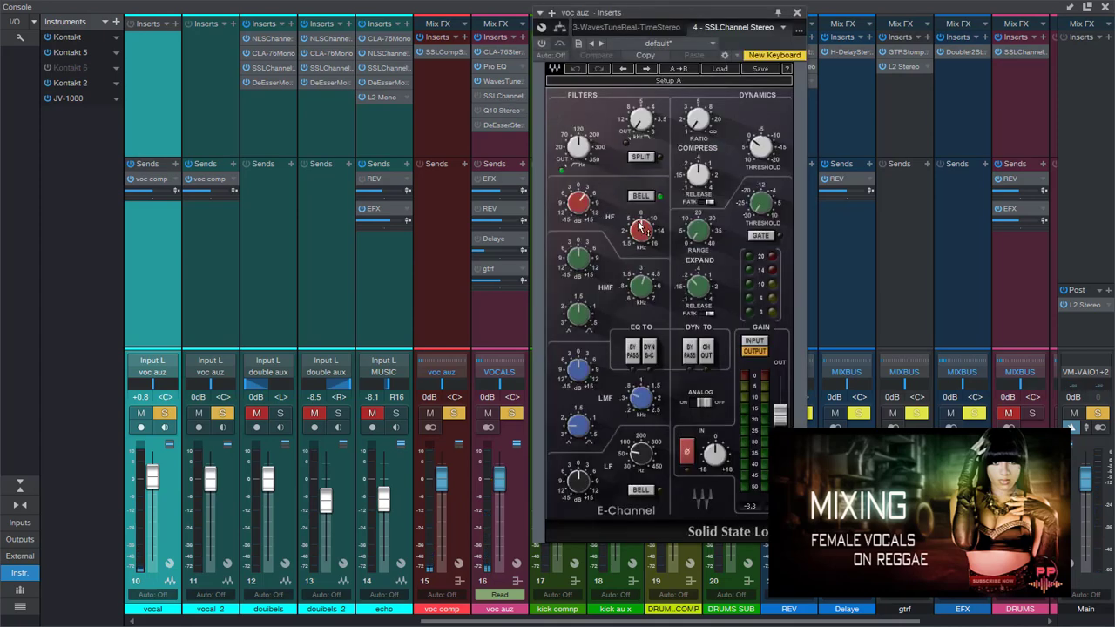
pyautogui.click(499, 69)
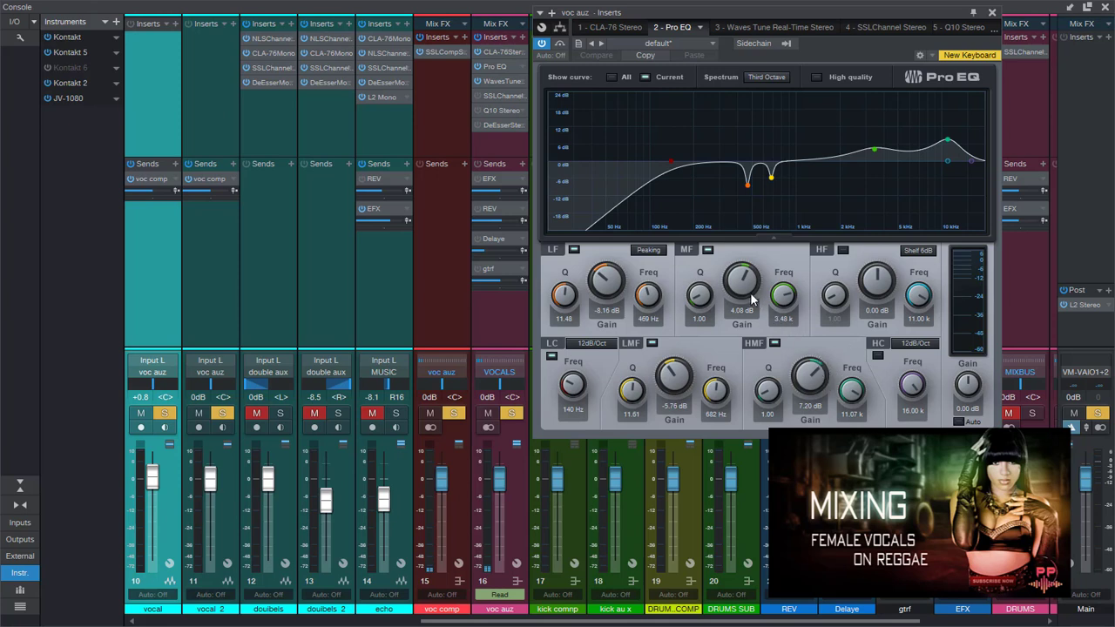
pyautogui.click(991, 13)
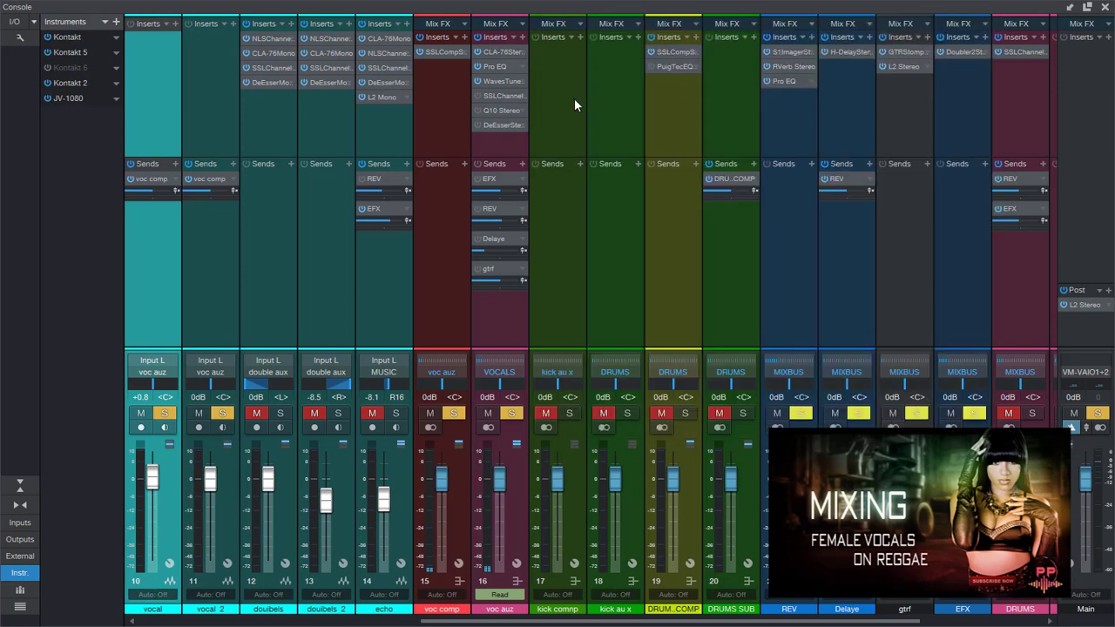
# Play the song from just after bar 5 and activate the SSLChannel insert on the voc auz bus.
pyautogui.click(501, 93)
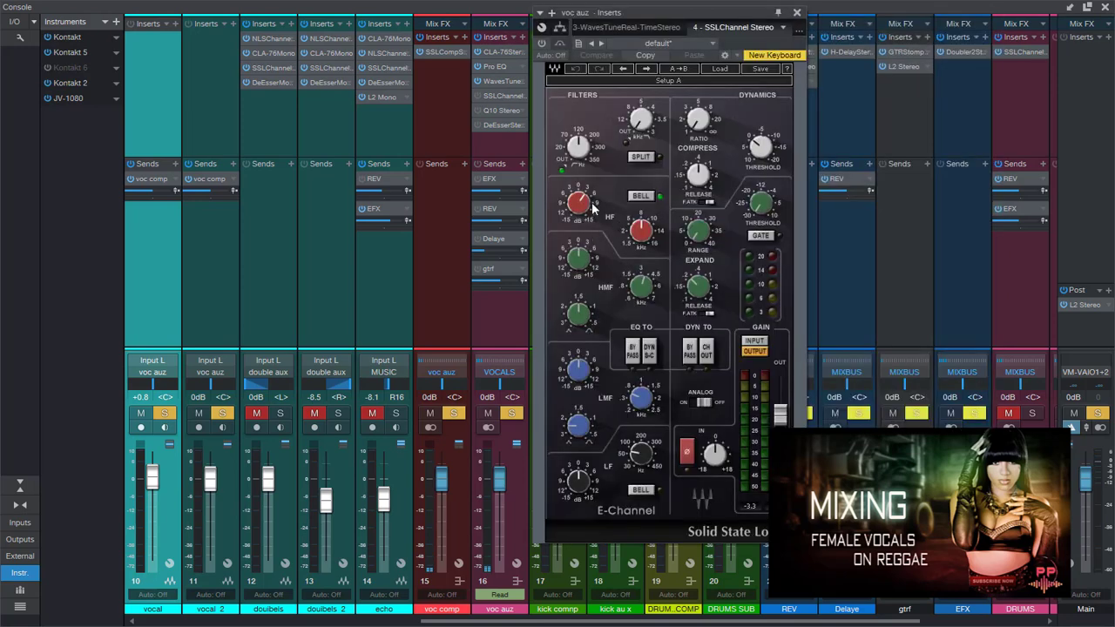
pyautogui.moveTo(574, 202); pyautogui.dragTo(574, 202)
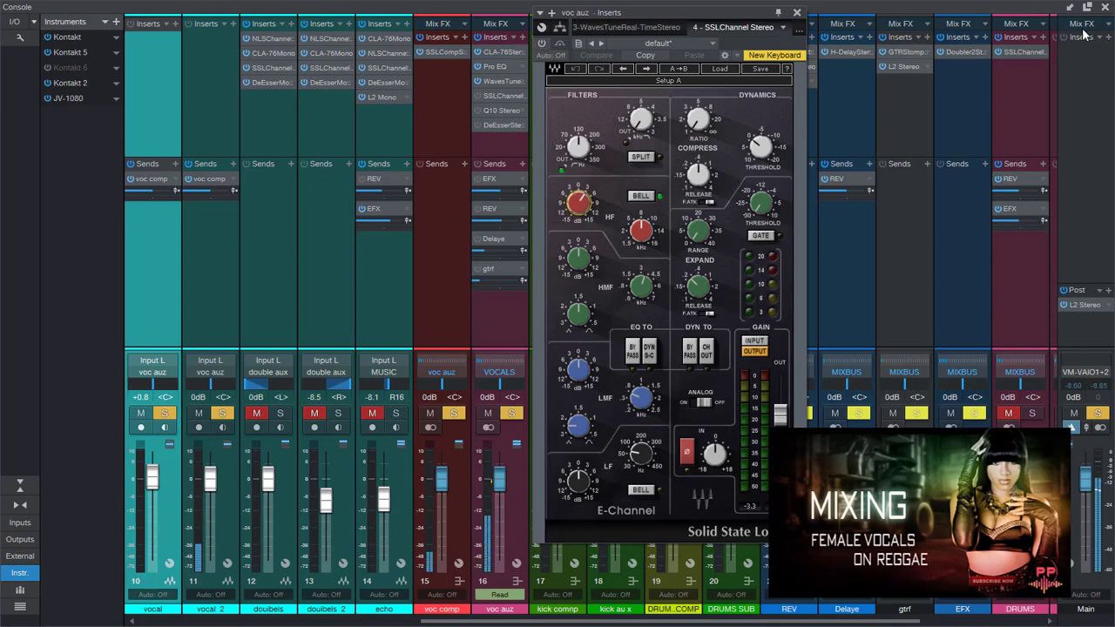
pyautogui.click(1104, 8)
pyautogui.click(508, 77)
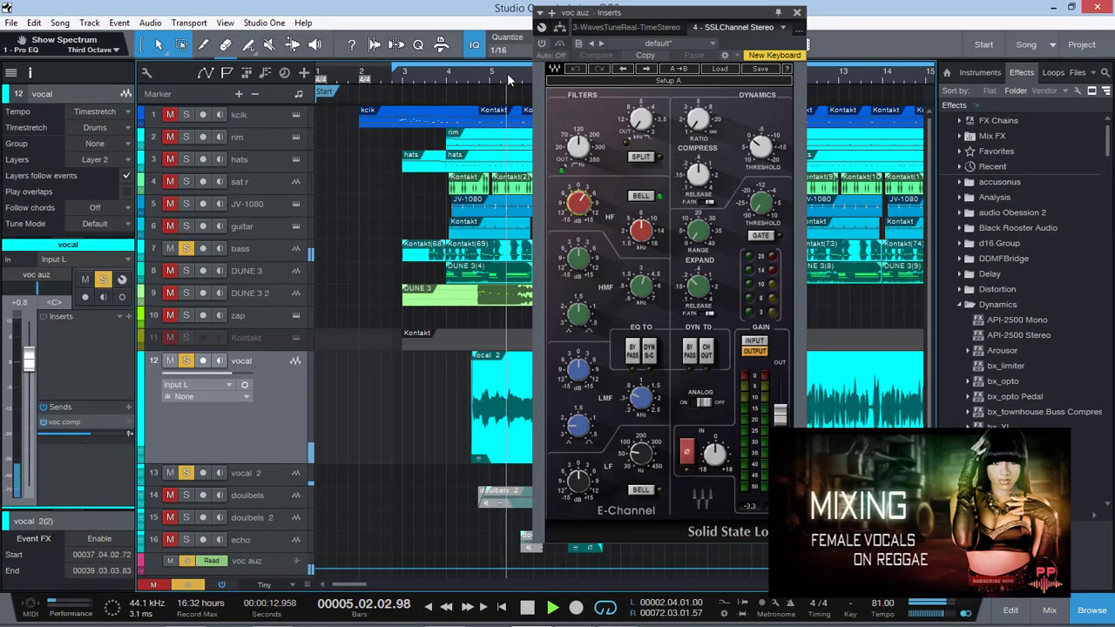
pyautogui.click(543, 43)
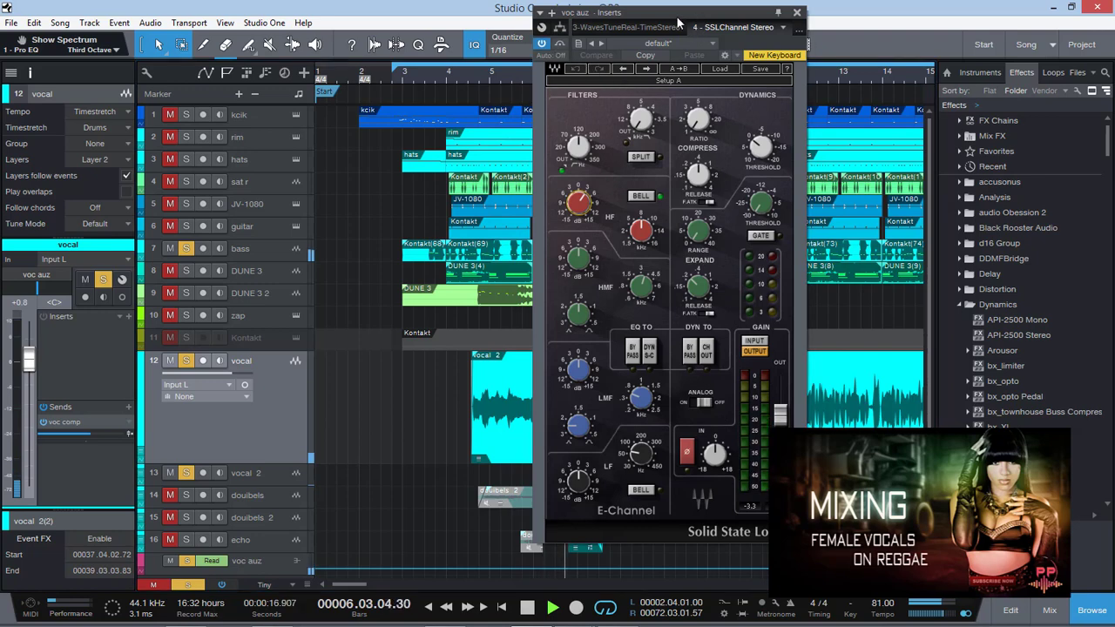
pyautogui.moveTo(694, 15); pyautogui.dragTo(602, 32)
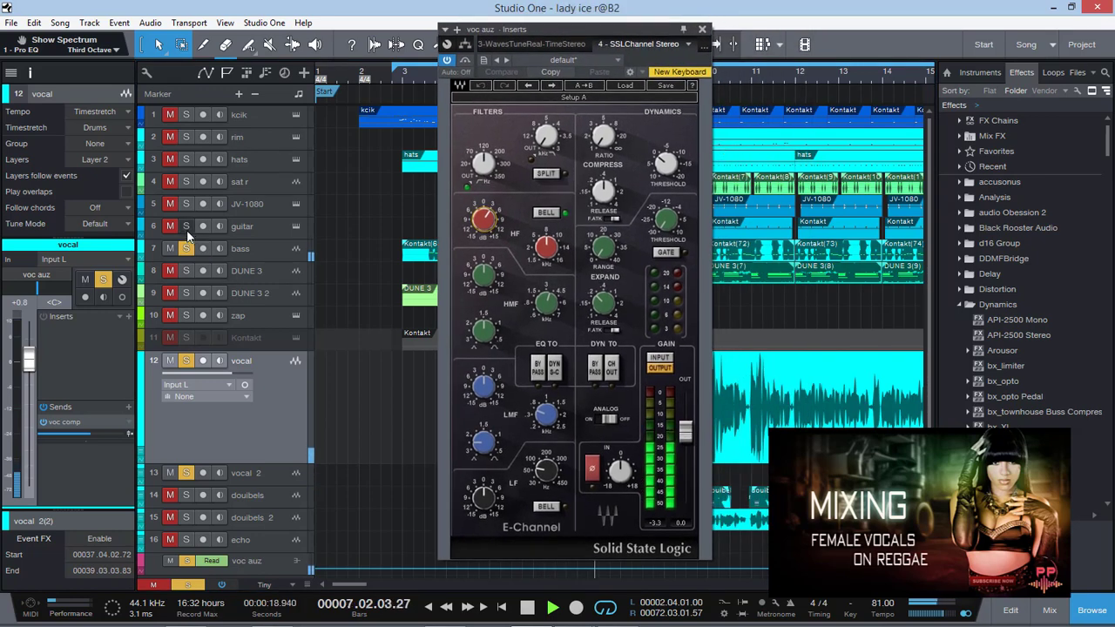
# Unmute the kcik, rim, hats and sat r tracks.
pyautogui.click(171, 117)
pyautogui.click(171, 138)
pyautogui.click(170, 161)
pyautogui.click(171, 182)
# Compare the vocal with the voc auz bus's SSLChannel bypassed and active.
pyautogui.click(1051, 609)
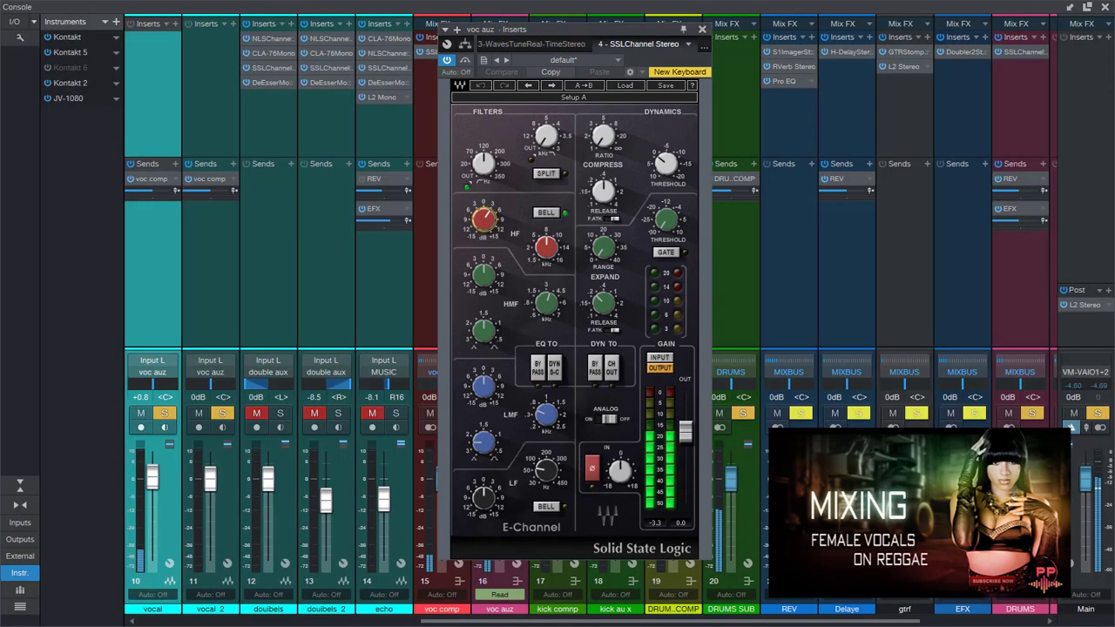
pyautogui.moveTo(650, 38); pyautogui.dragTo(452, 49)
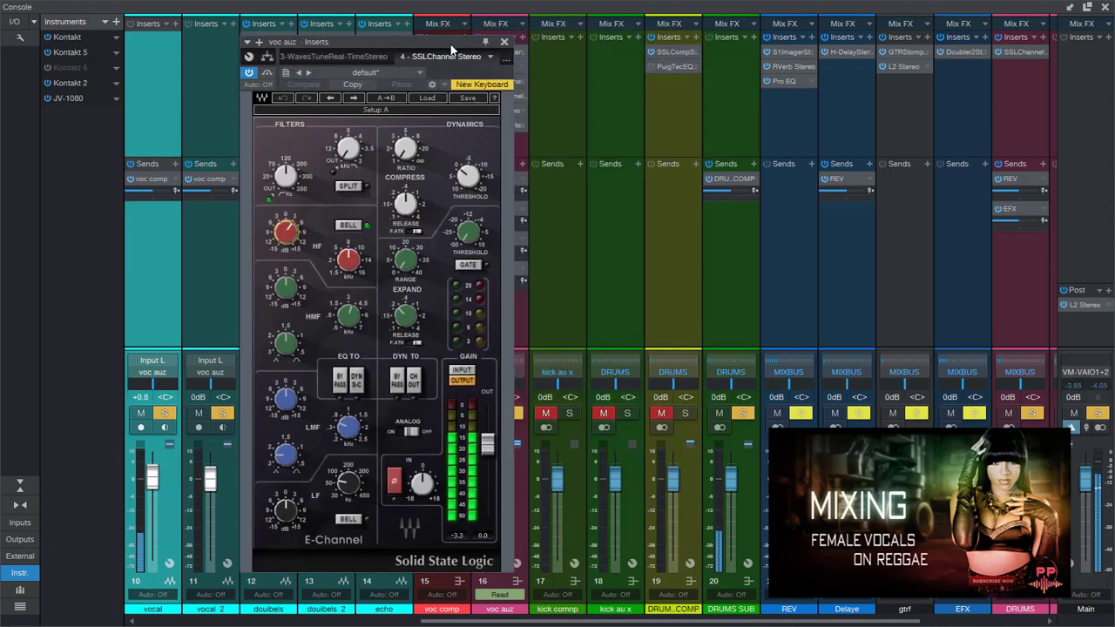
pyautogui.click(267, 73)
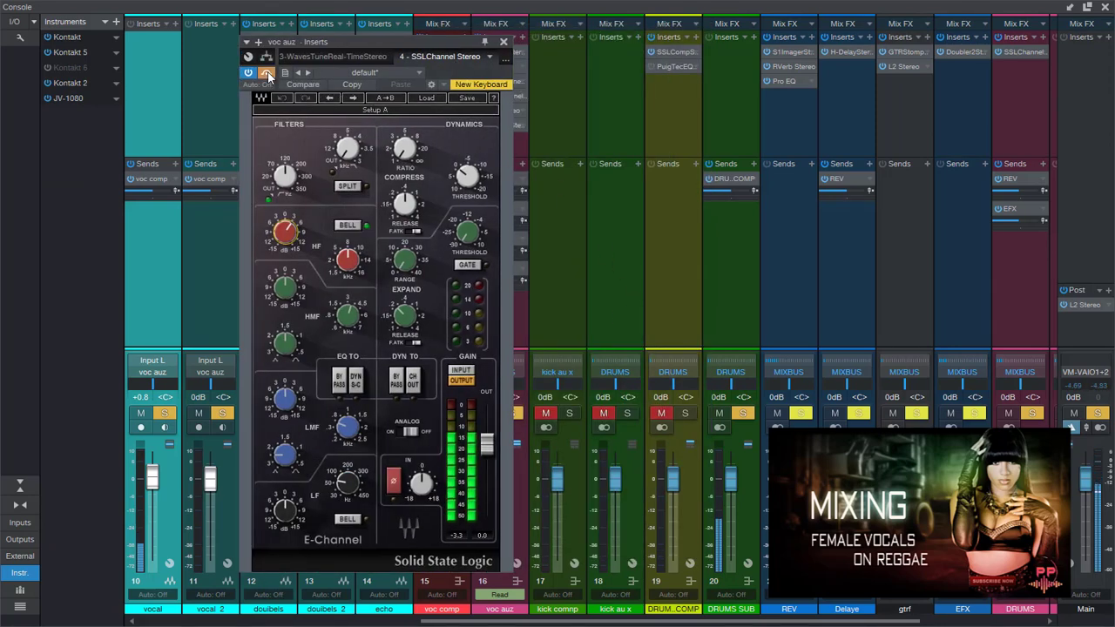
pyautogui.click(503, 42)
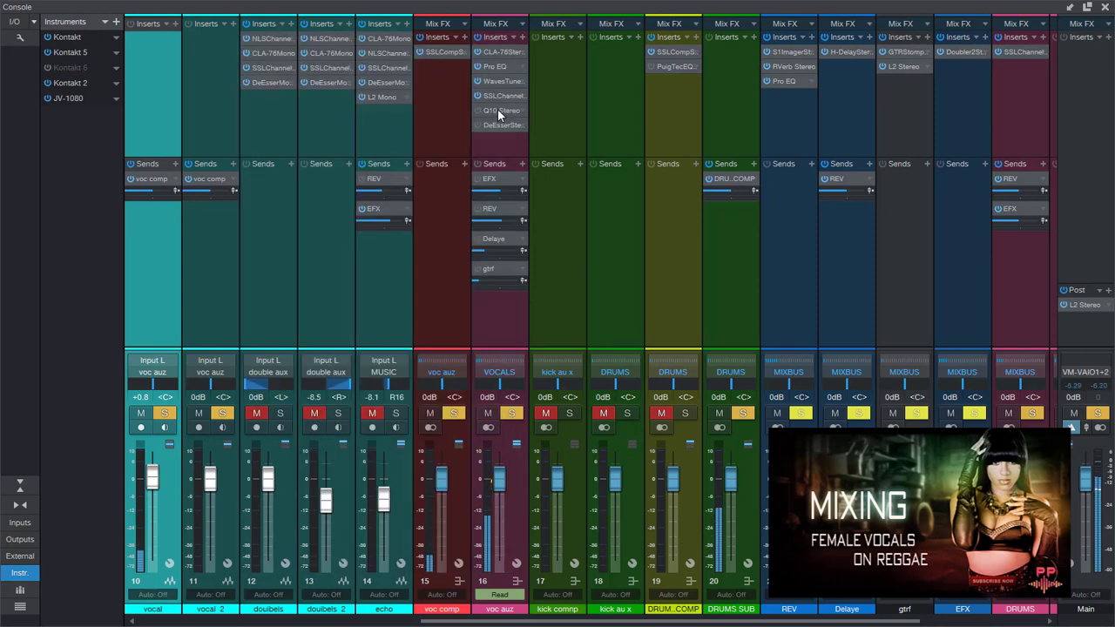
# Inspect bands 7 and 6 of the Q10 Stereo equalizer on the voc auz bus.
pyautogui.click(497, 109)
pyautogui.moveTo(797, 16); pyautogui.dragTo(659, 79)
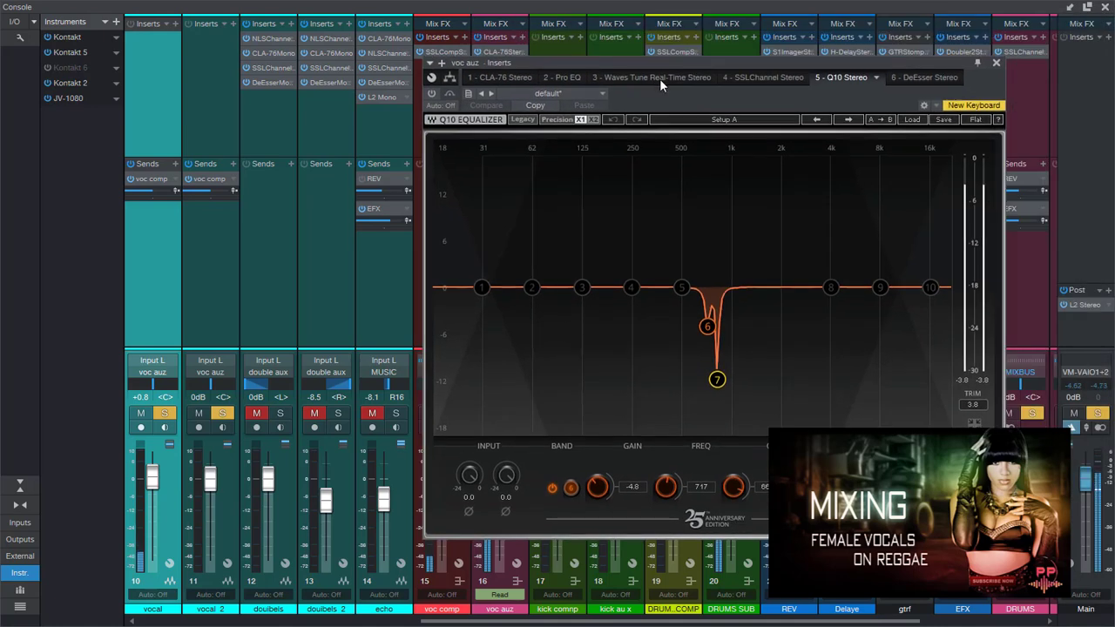
pyautogui.click(718, 383)
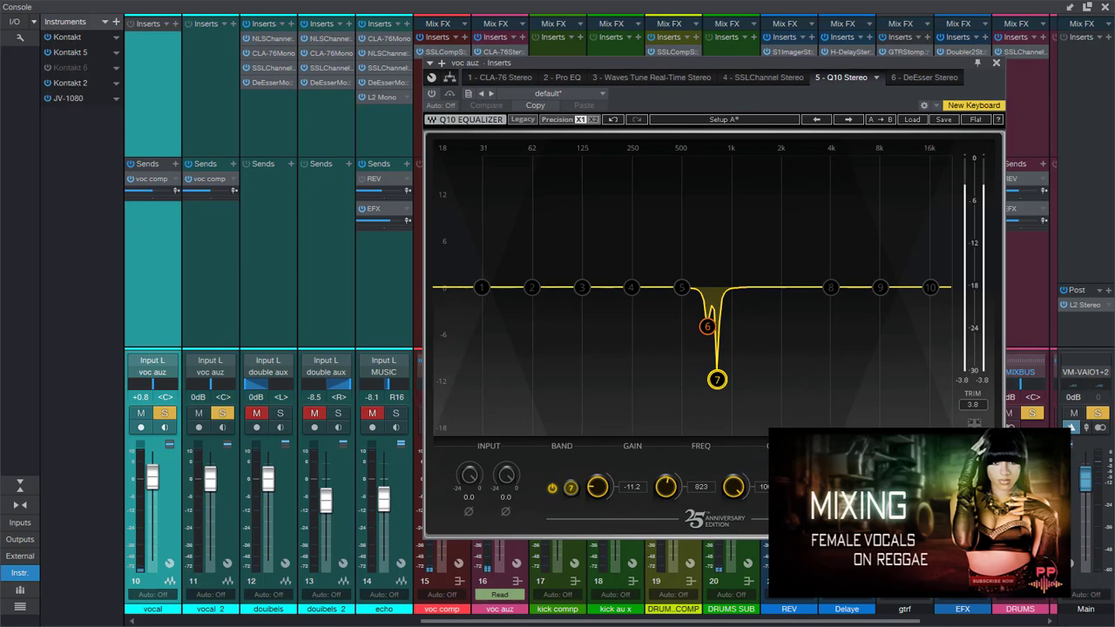
pyautogui.click(706, 327)
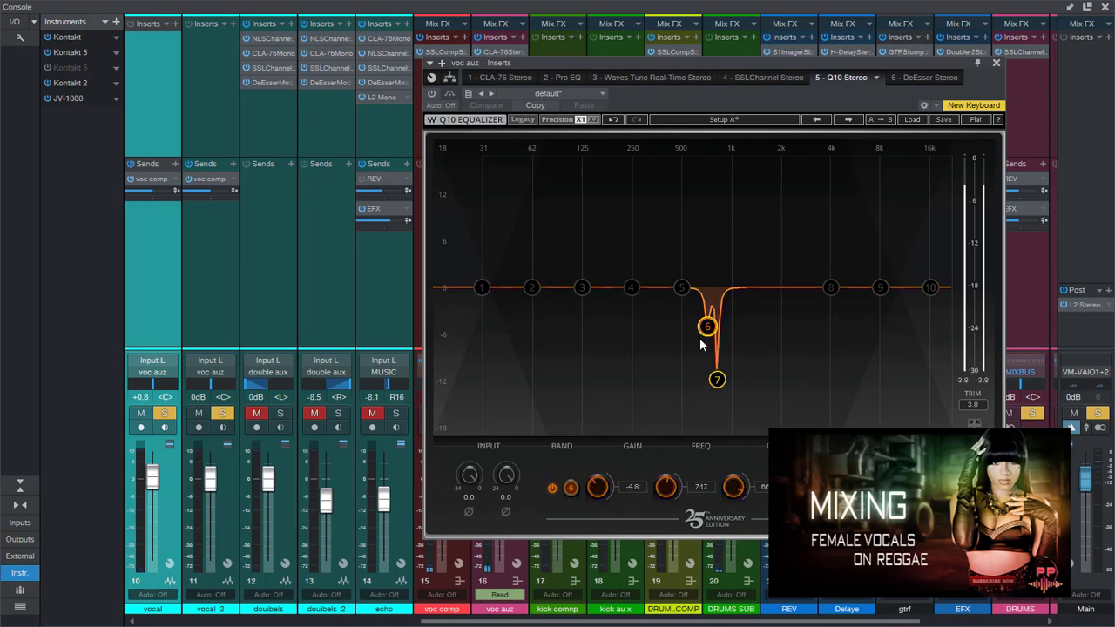
pyautogui.click(995, 66)
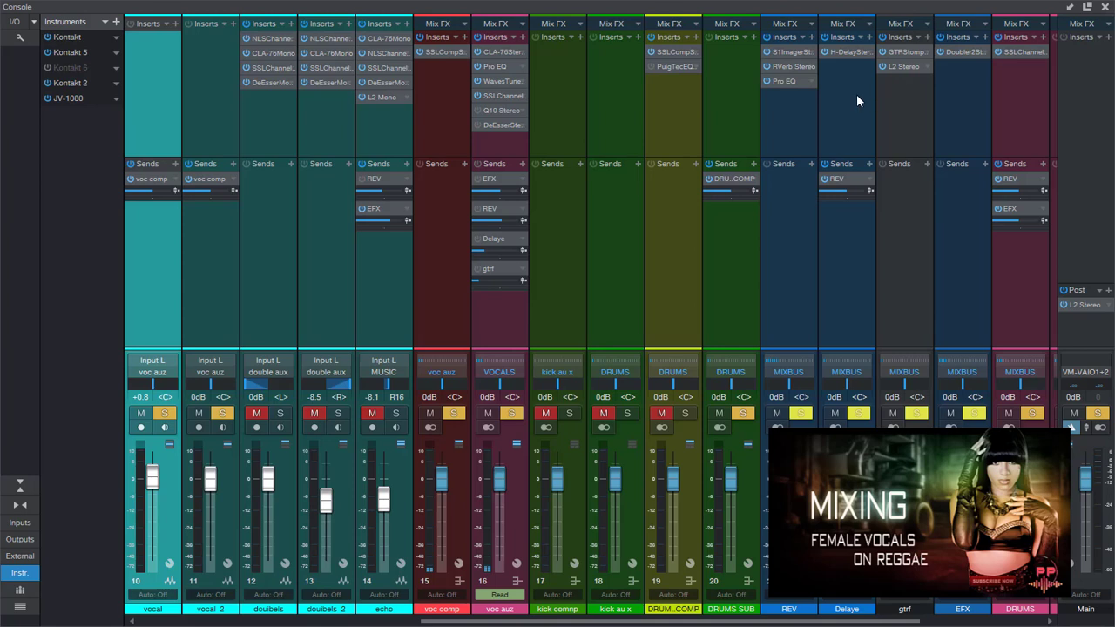
# Activate the Q10 Stereo and DeEsser Stereo inserts on the voc auz bus and unmute the DRUM_COMP bus.
pyautogui.click(498, 124)
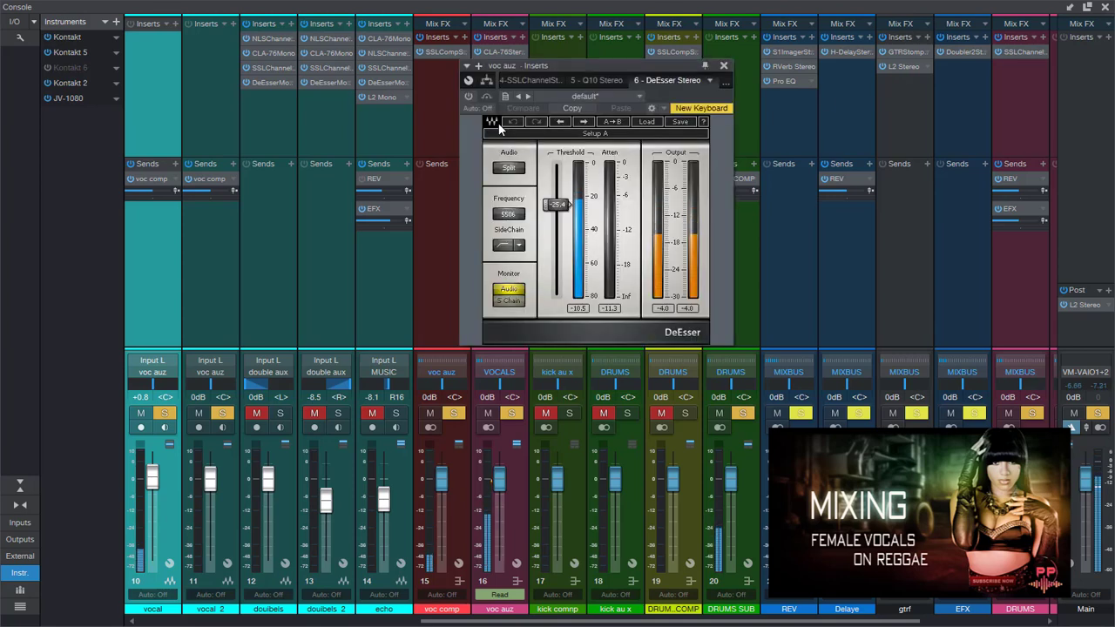
pyautogui.click(468, 96)
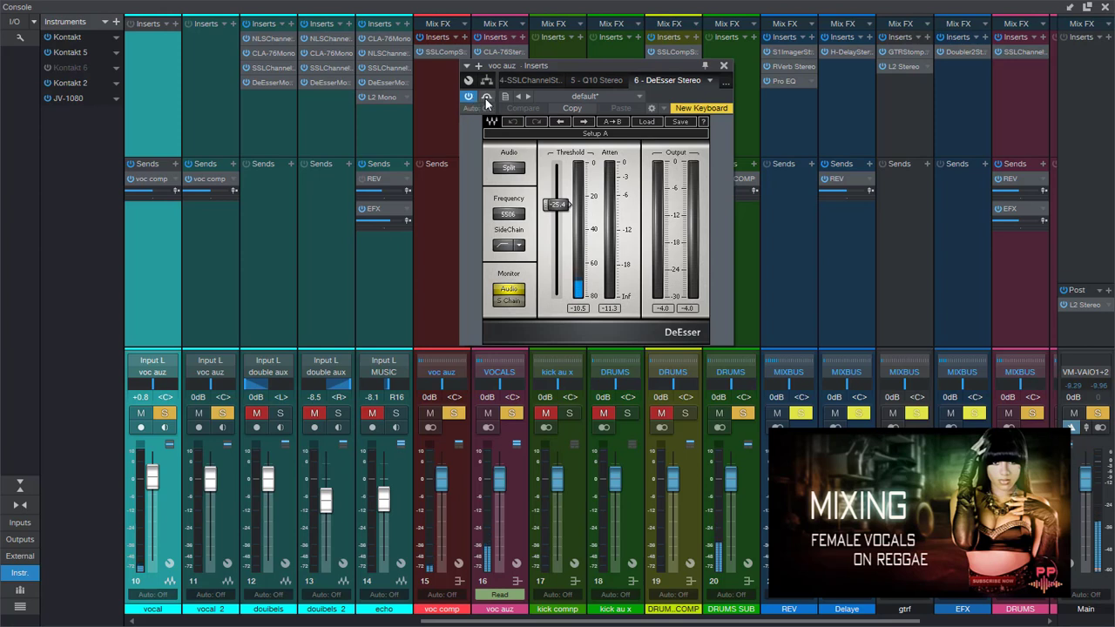
pyautogui.click(723, 66)
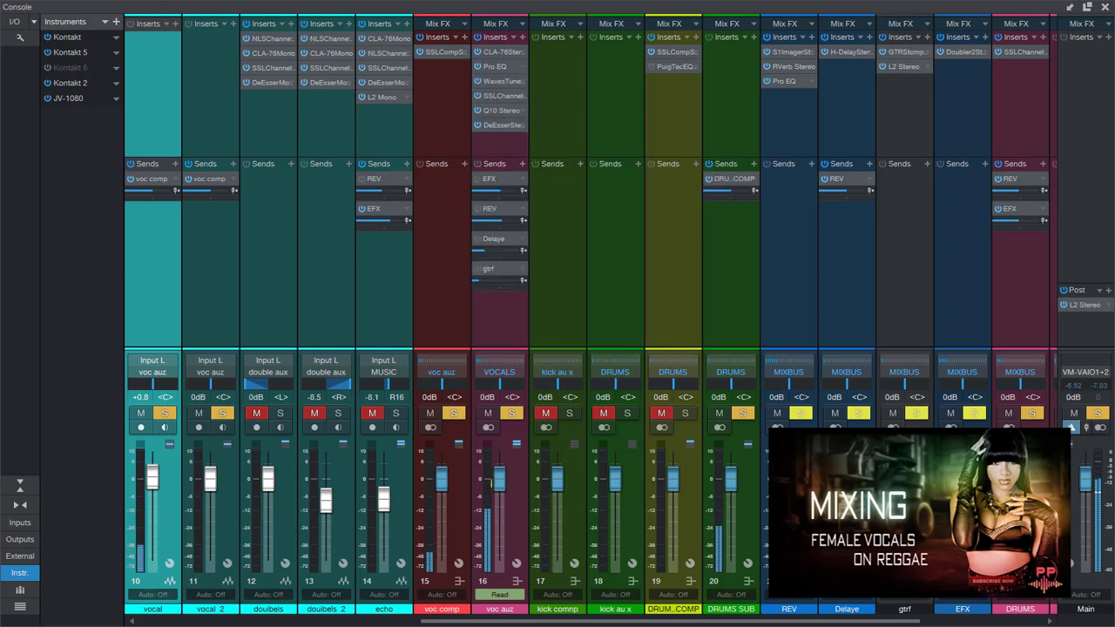
pyautogui.click(661, 412)
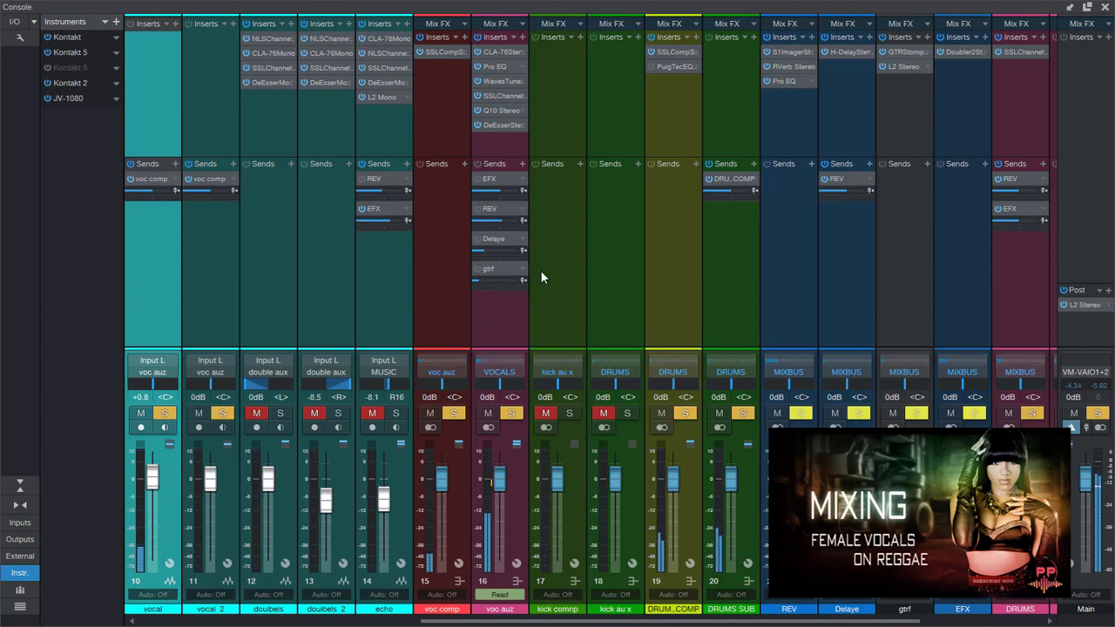
# Review the Doubler2 Stereo on the EFX bus and the SSLComp Stereo on the voc comp bus.
pyautogui.click(492, 180)
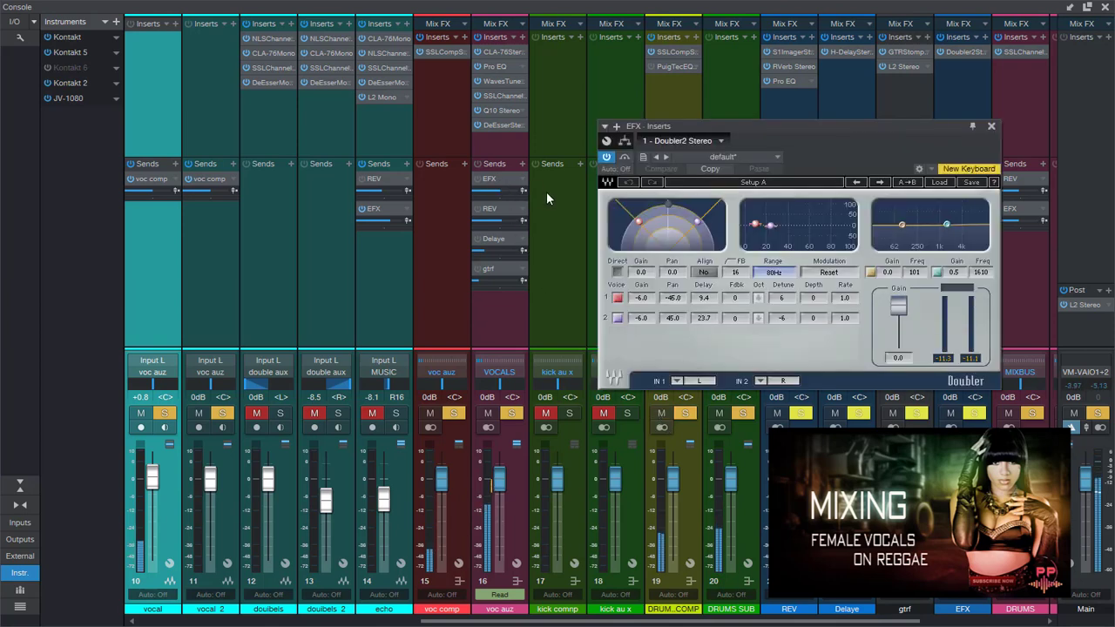
pyautogui.click(436, 52)
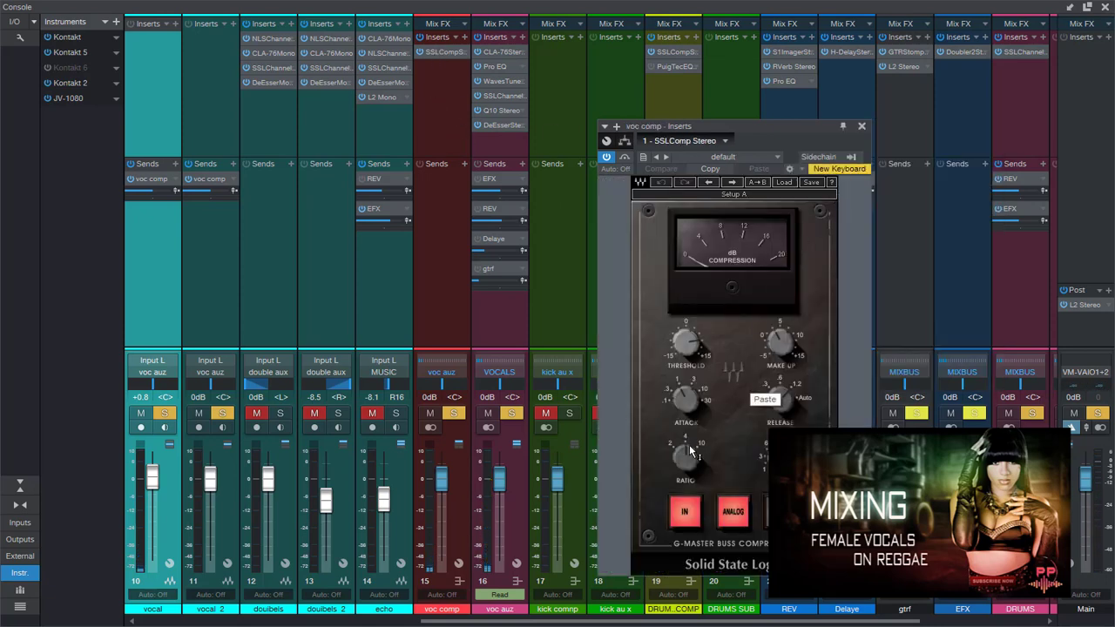
pyautogui.click(862, 127)
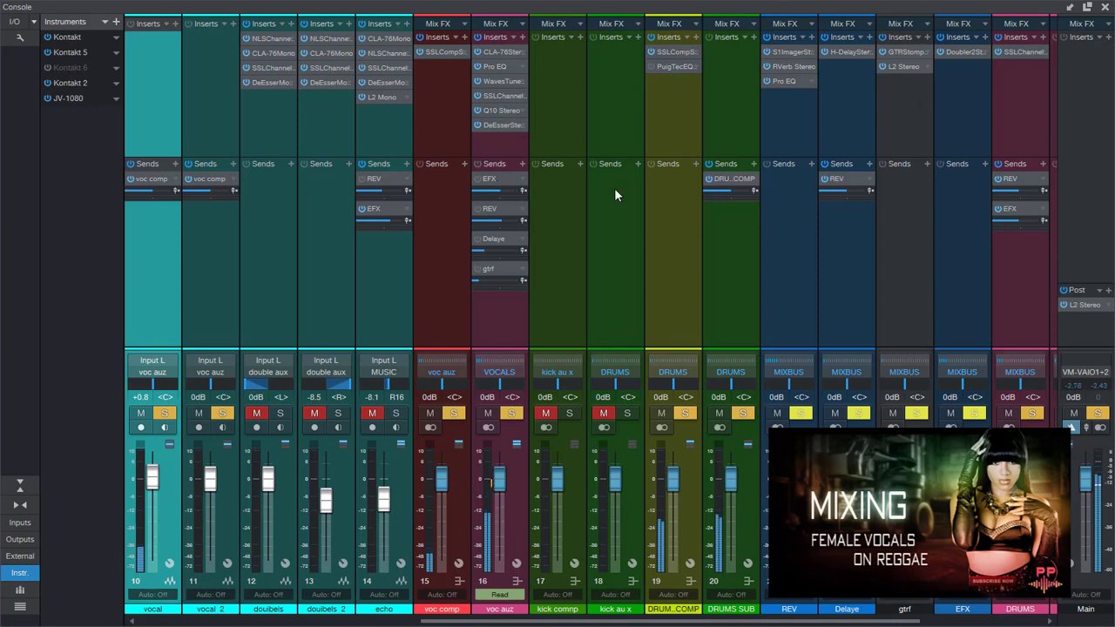
# Activate the EFX and REV sends on the voc auz bus and check the EFX bus's Doubler2 Stereo.
pyautogui.doubleClick(495, 179)
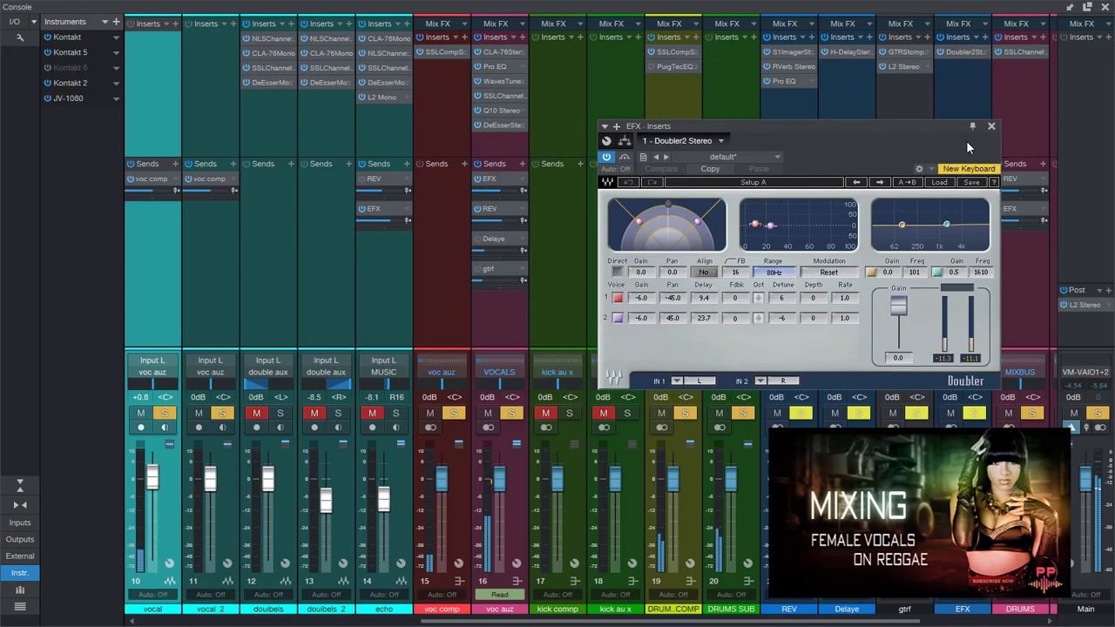
pyautogui.click(990, 125)
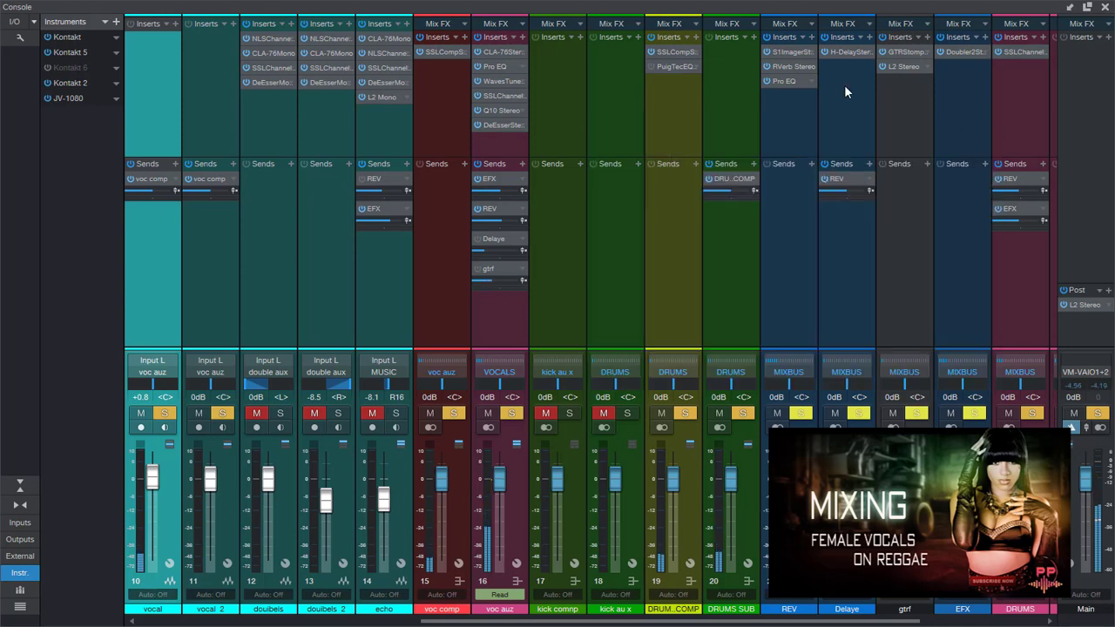
# Lower the early reflections to -24.9 in the REV bus's RVerb Stereo.
pyautogui.click(787, 67)
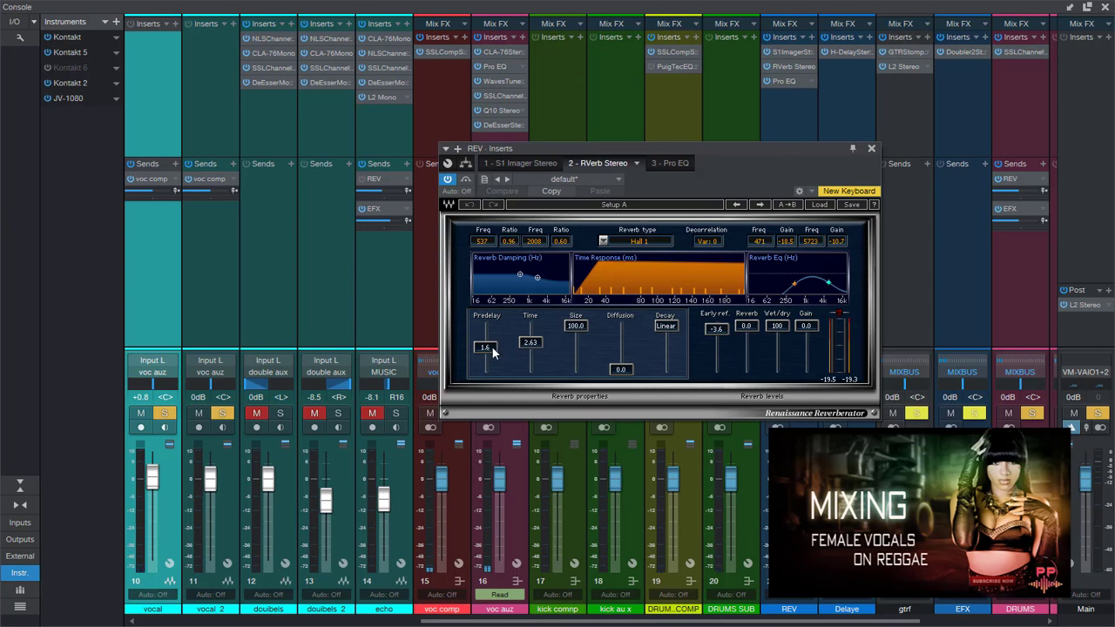
pyautogui.moveTo(716, 329); pyautogui.dragTo(716, 388)
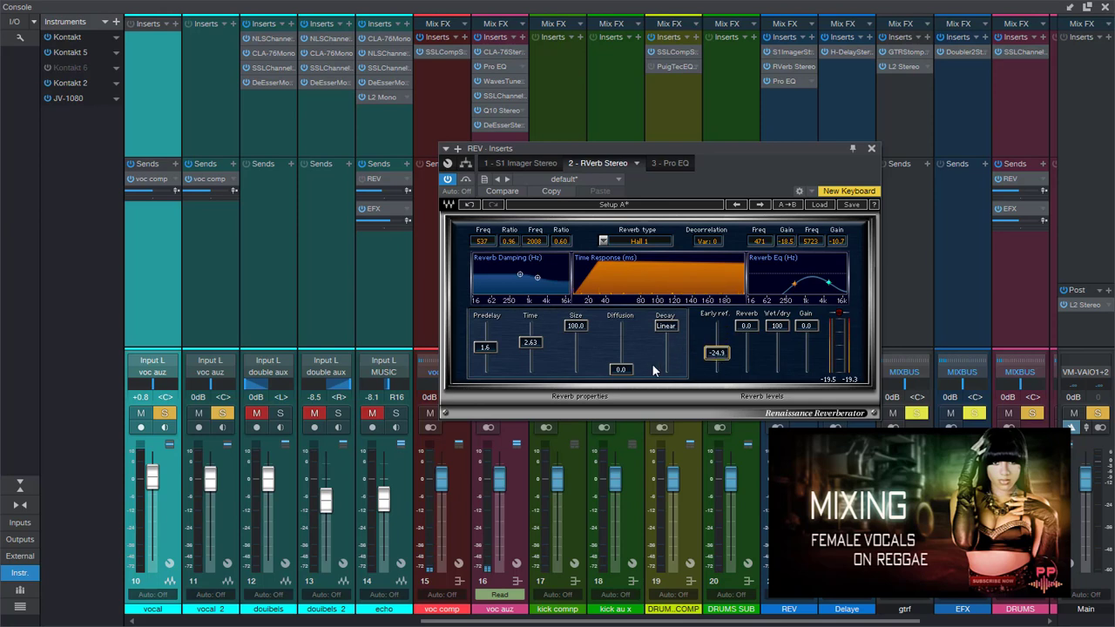
pyautogui.click(871, 149)
# Activate the Delaye send on the voc auz bus and open its H-Delay plugin.
pyautogui.click(478, 240)
pyautogui.doubleClick(492, 242)
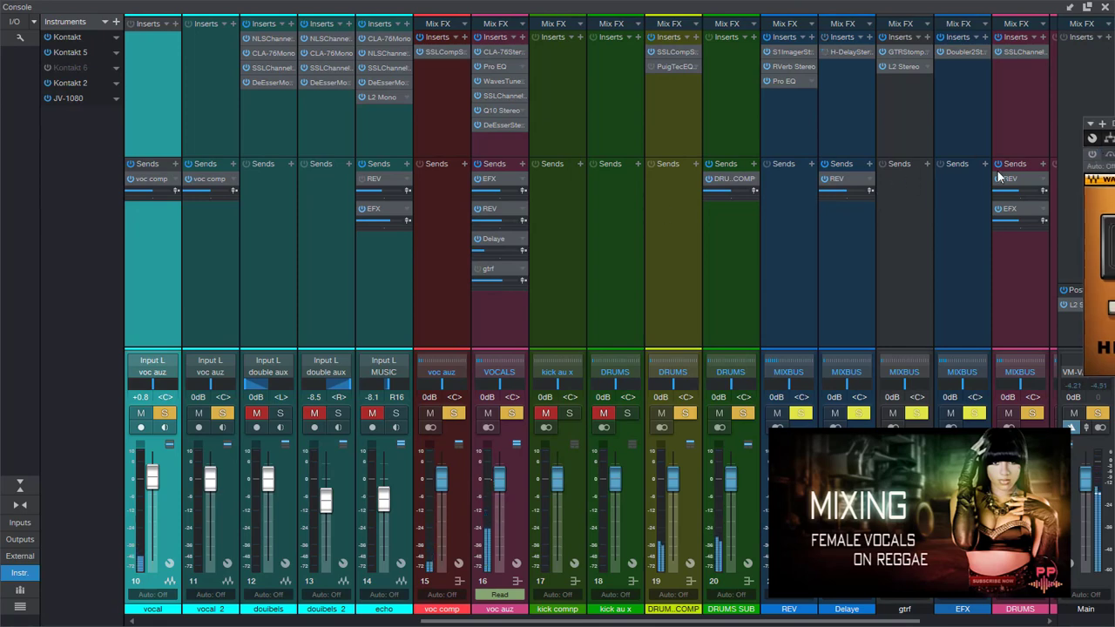
# Raise the HiPass filter of the H-Delay Stereo on the Delaye bus, toggle Ping Pong, and close the plugin.
pyautogui.moveTo(1099, 157); pyautogui.dragTo(661, 177)
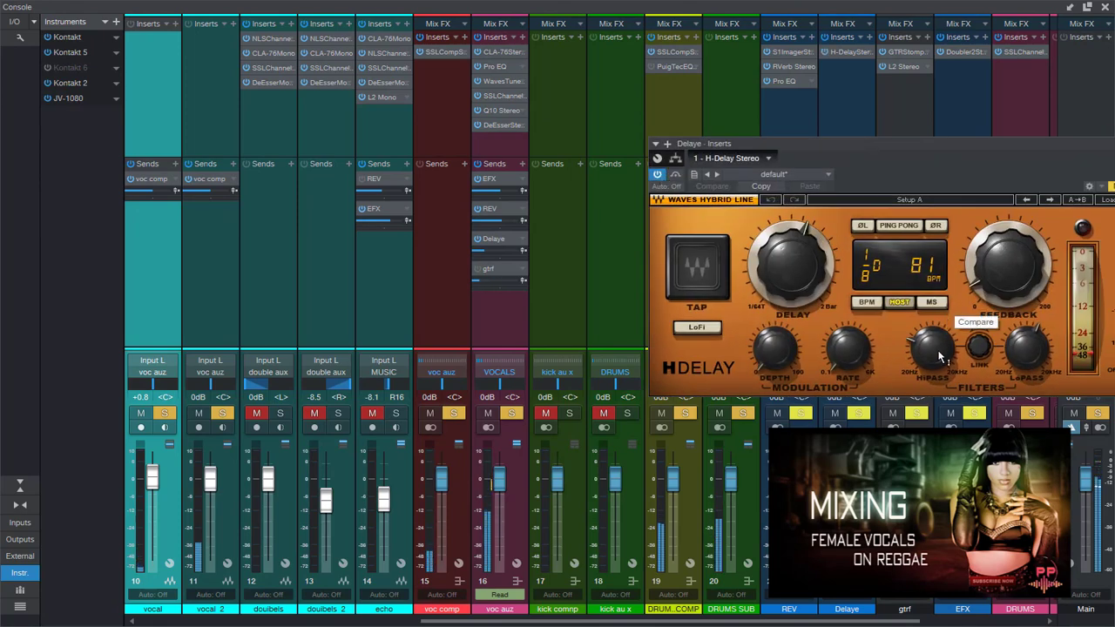
pyautogui.moveTo(940, 357); pyautogui.dragTo(928, 289)
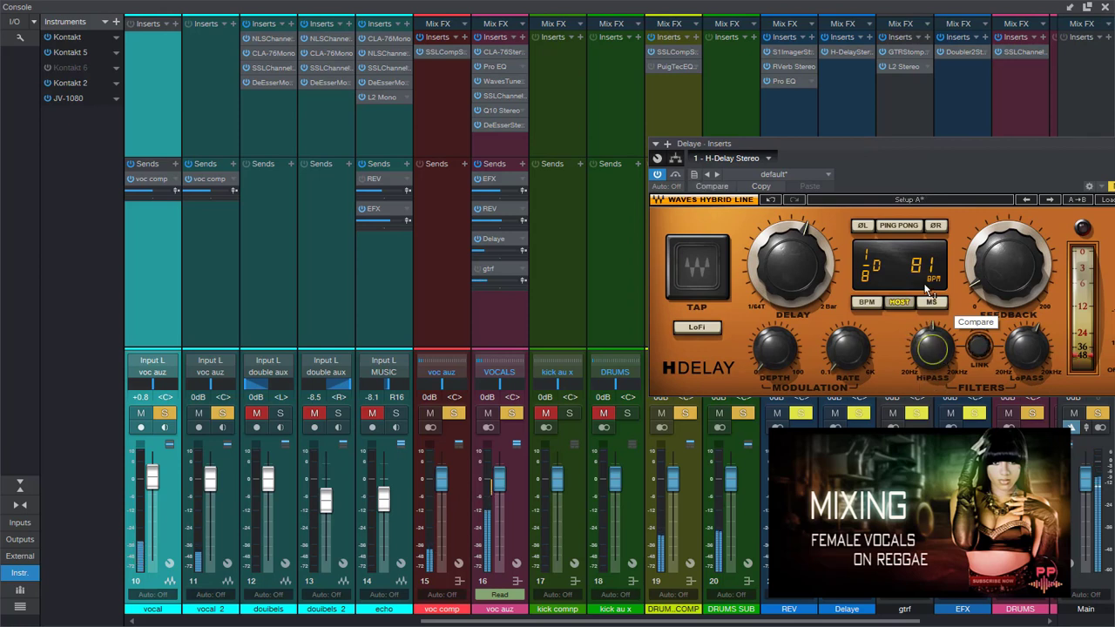
pyautogui.click(898, 224)
pyautogui.moveTo(876, 146); pyautogui.dragTo(649, 145)
pyautogui.click(943, 143)
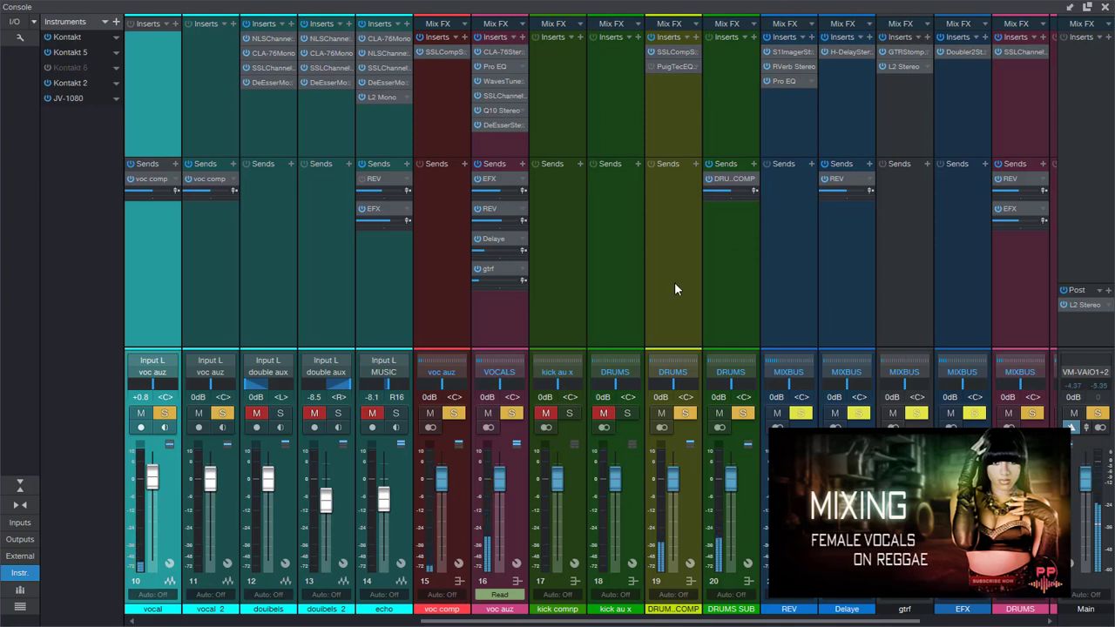
# Review the GTR Stomp 4 Stereo delay on the gtrf bus, then close the console.
pyautogui.doubleClick(502, 270)
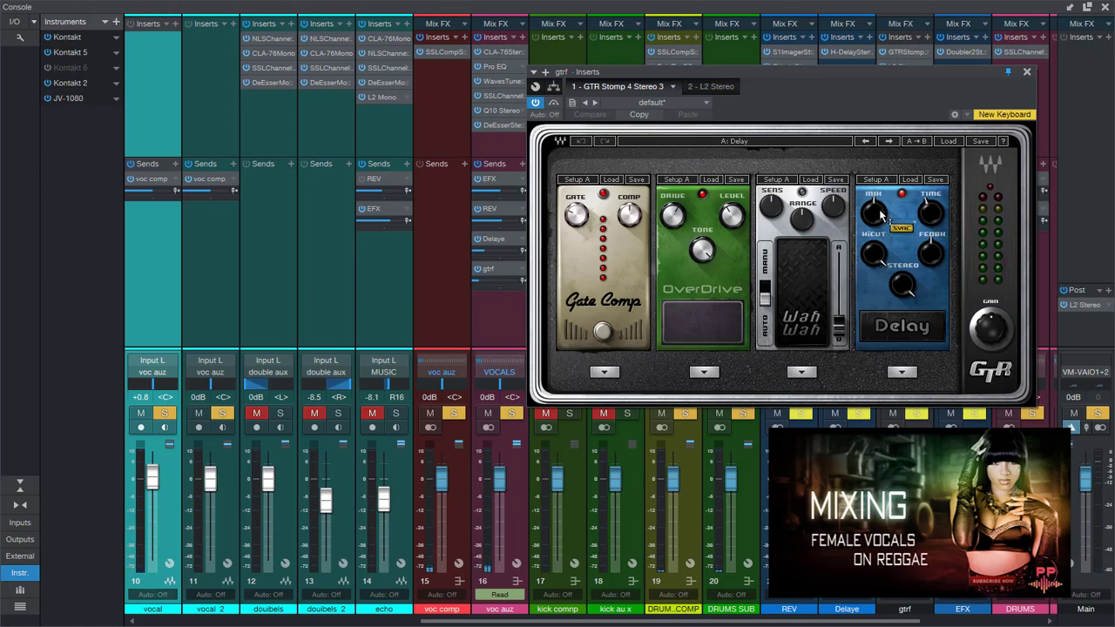
pyautogui.click(1027, 73)
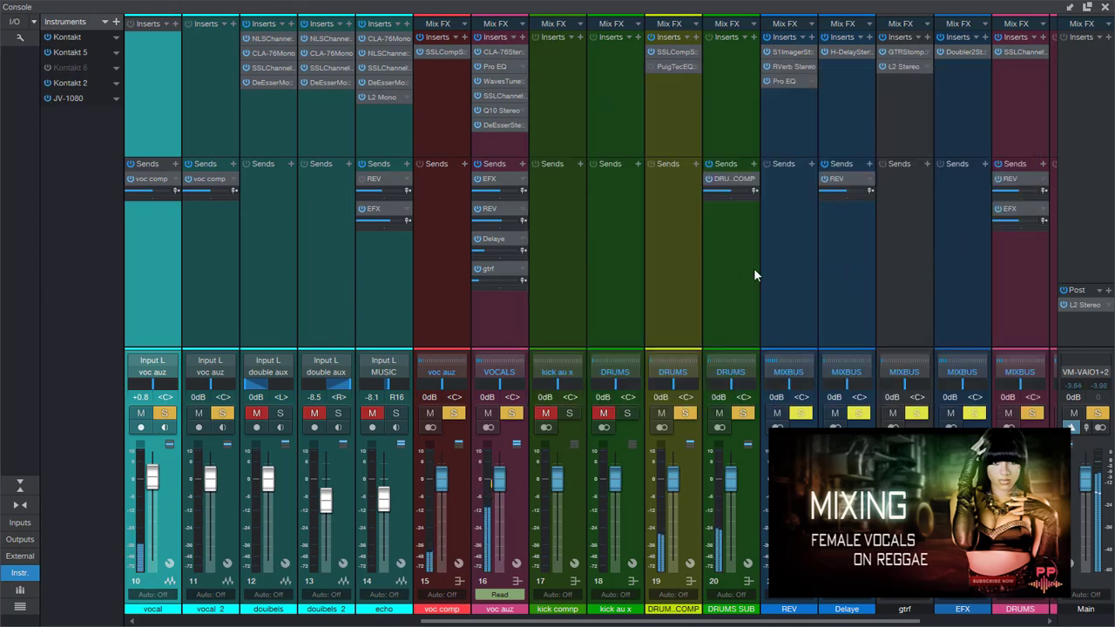
pyautogui.moveTo(915, 620); pyautogui.dragTo(1045, 621)
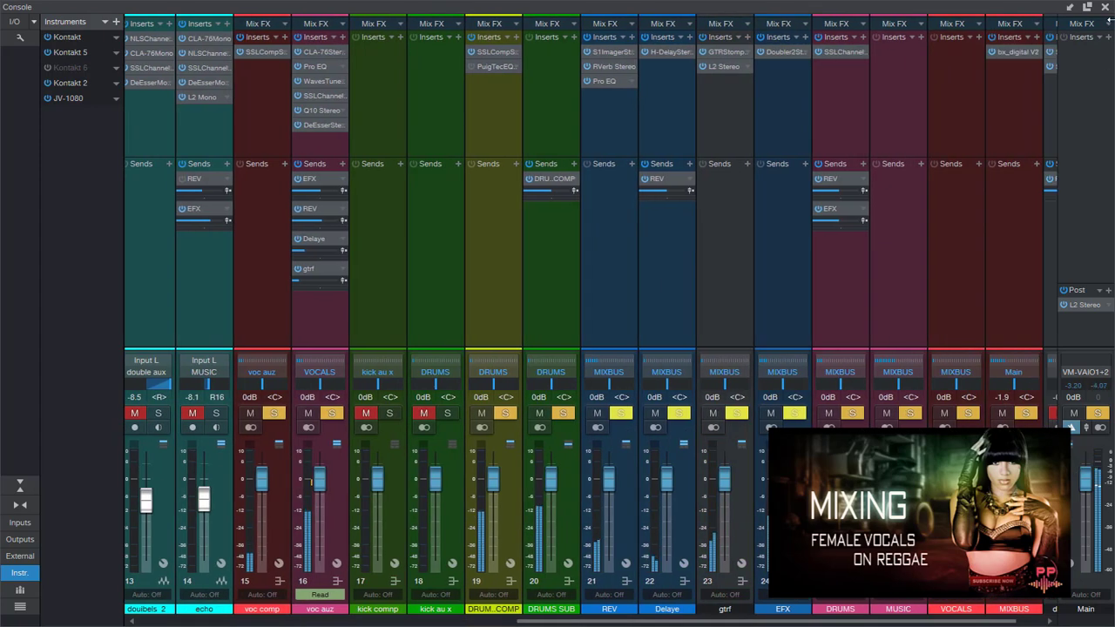
pyautogui.click(1105, 8)
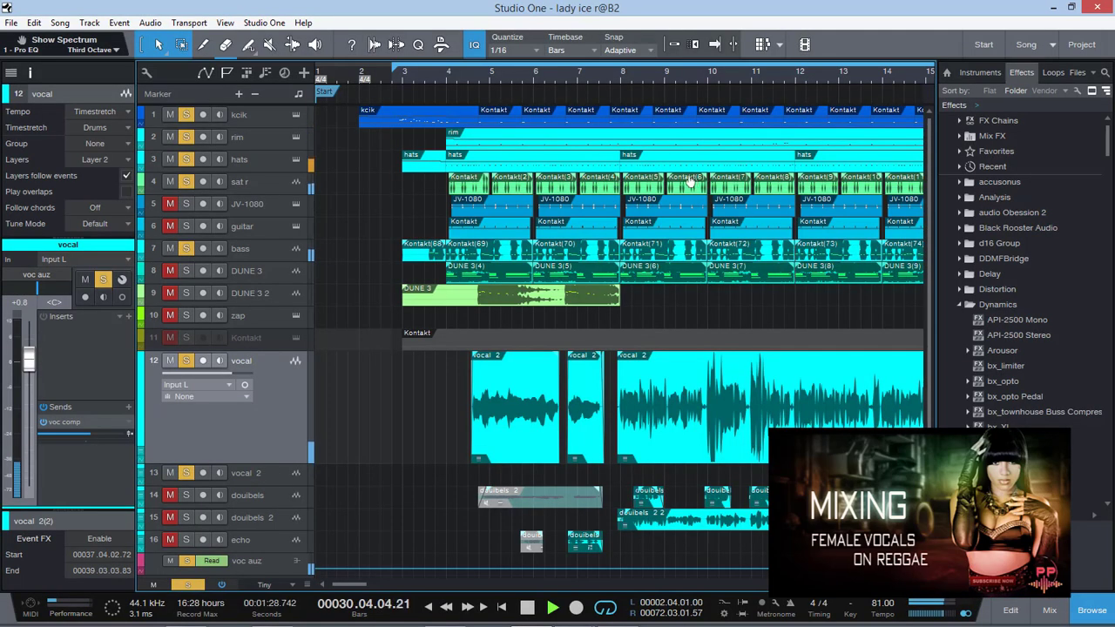
# Unmute the douibels, douibels 2 and echo tracks and play the song from bar 8.
pyautogui.scroll(-1, 471, 488)
pyautogui.moveTo(875, 586); pyautogui.dragTo(864, 586)
pyautogui.press('space')
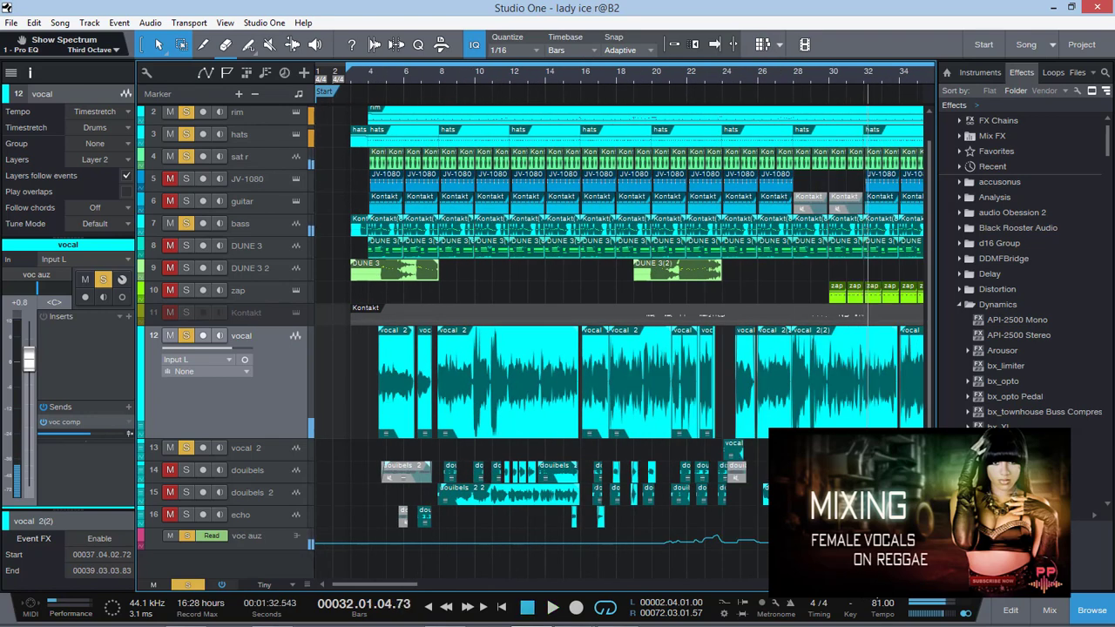
pyautogui.click(440, 76)
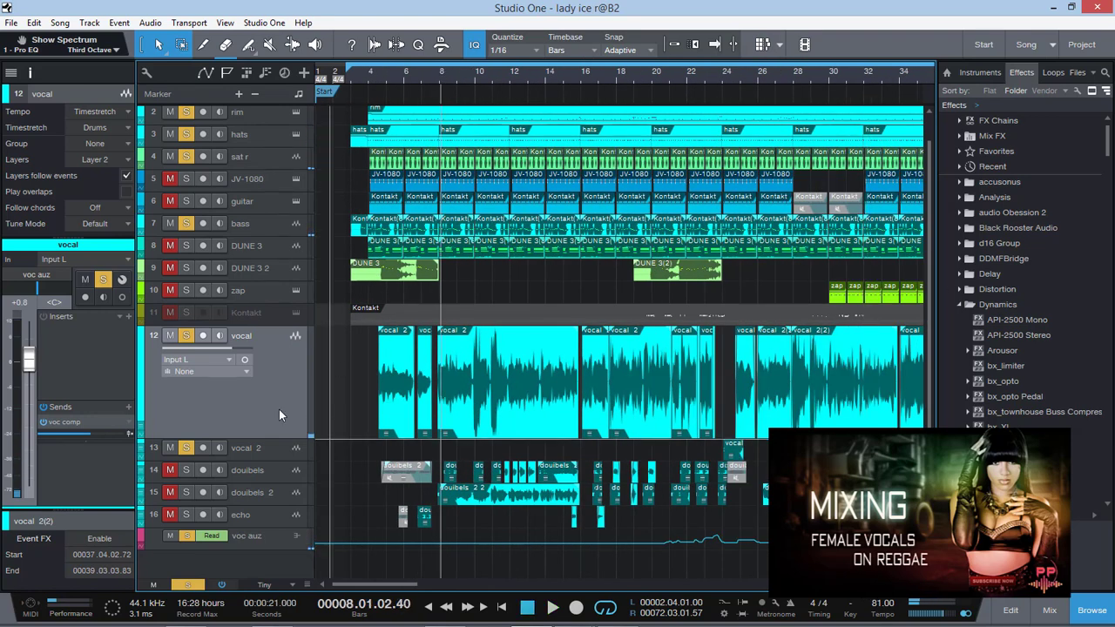
pyautogui.click(169, 469)
pyautogui.click(169, 492)
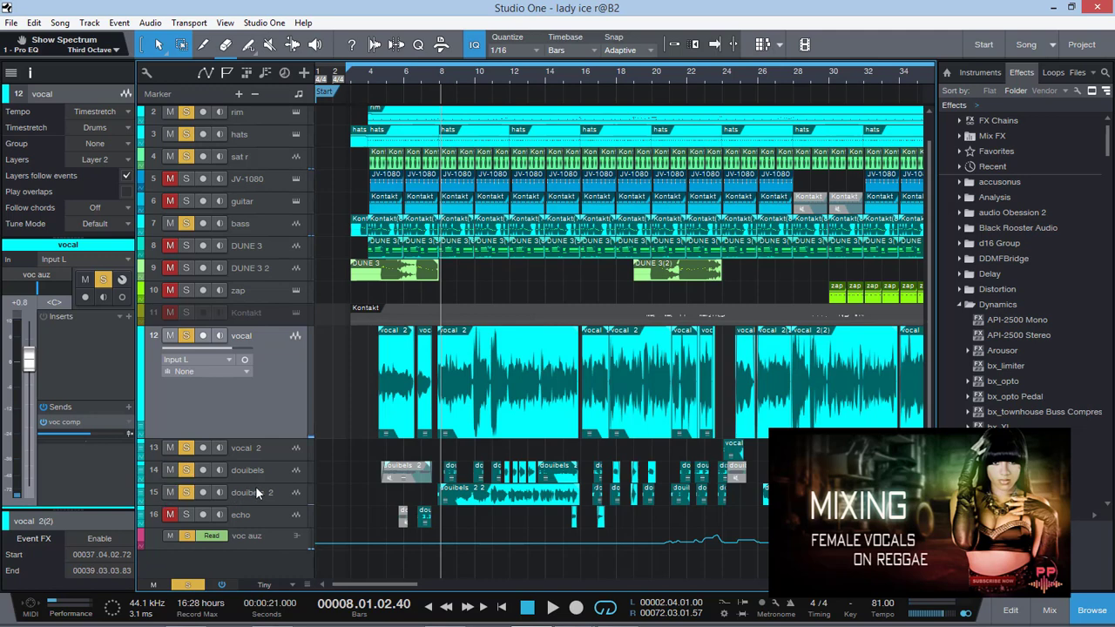
pyautogui.press('space')
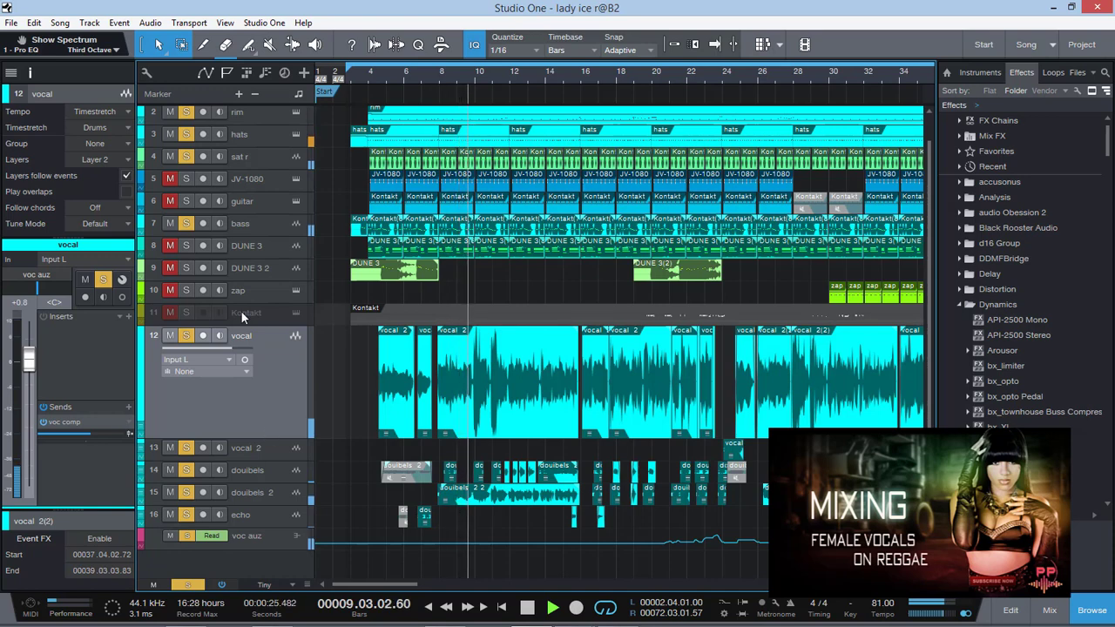
# Open the JV-1080 track's Super JV instrument and stop playback.
pyautogui.click(270, 183)
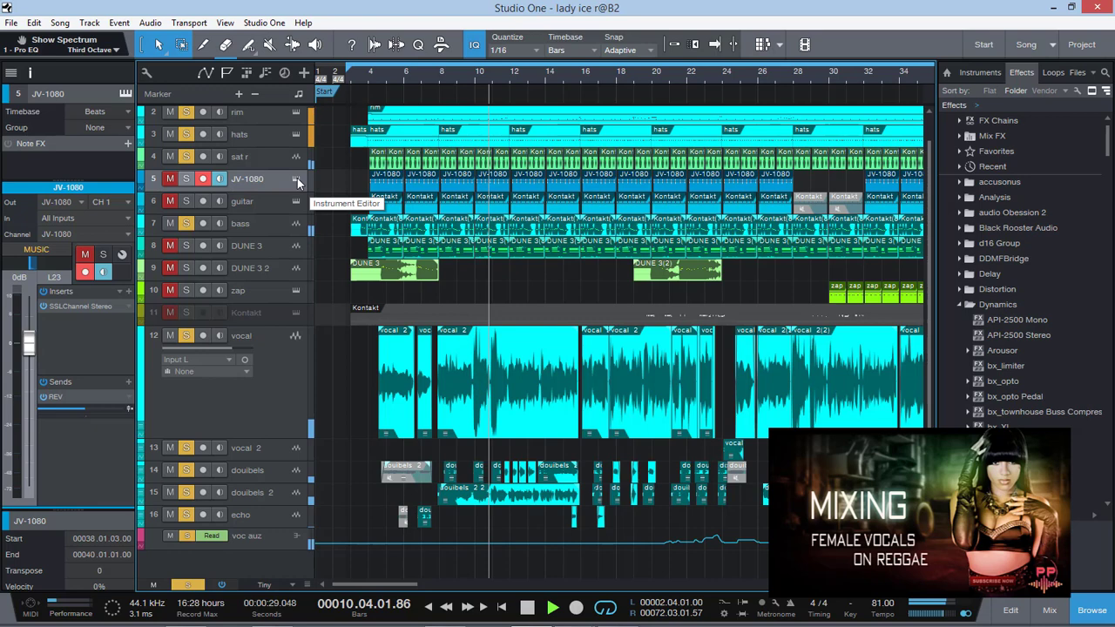
pyautogui.click(297, 177)
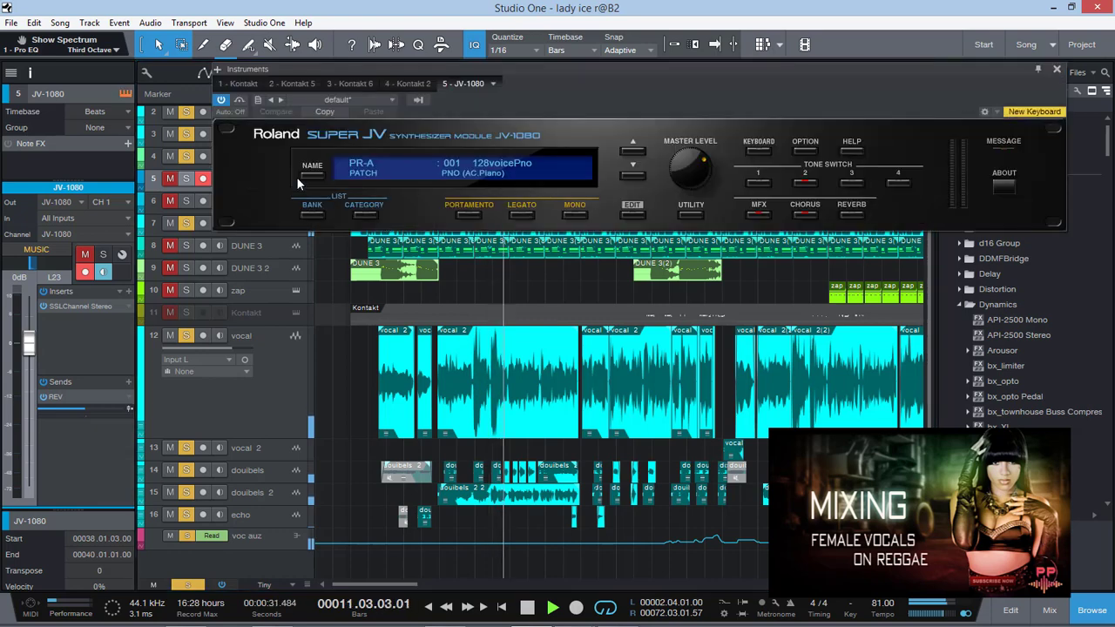
pyautogui.moveTo(550, 71); pyautogui.dragTo(554, 193)
pyautogui.press('space')
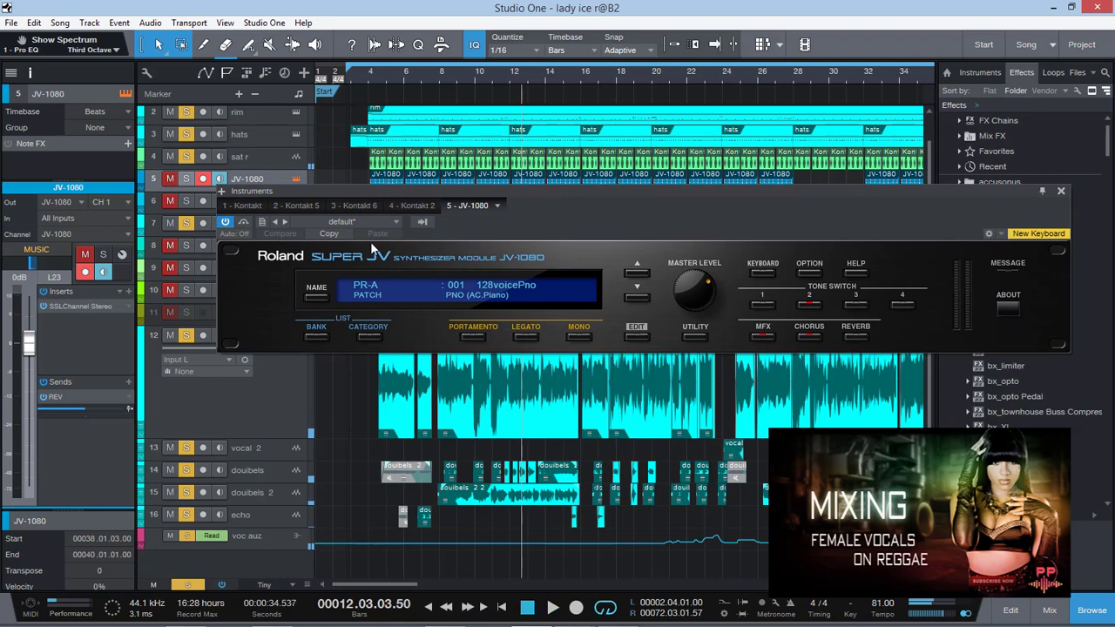
# Unmute and solo the JV-1080 track, play the song from bar 6, and close the instrument window.
pyautogui.click(184, 183)
pyautogui.click(416, 69)
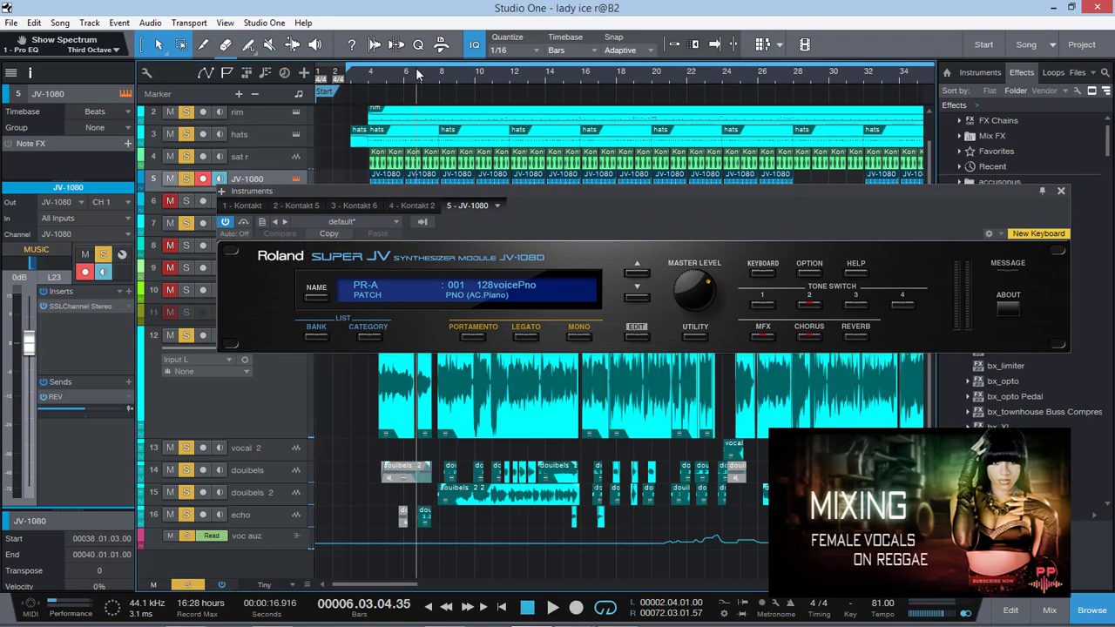
pyautogui.press('space')
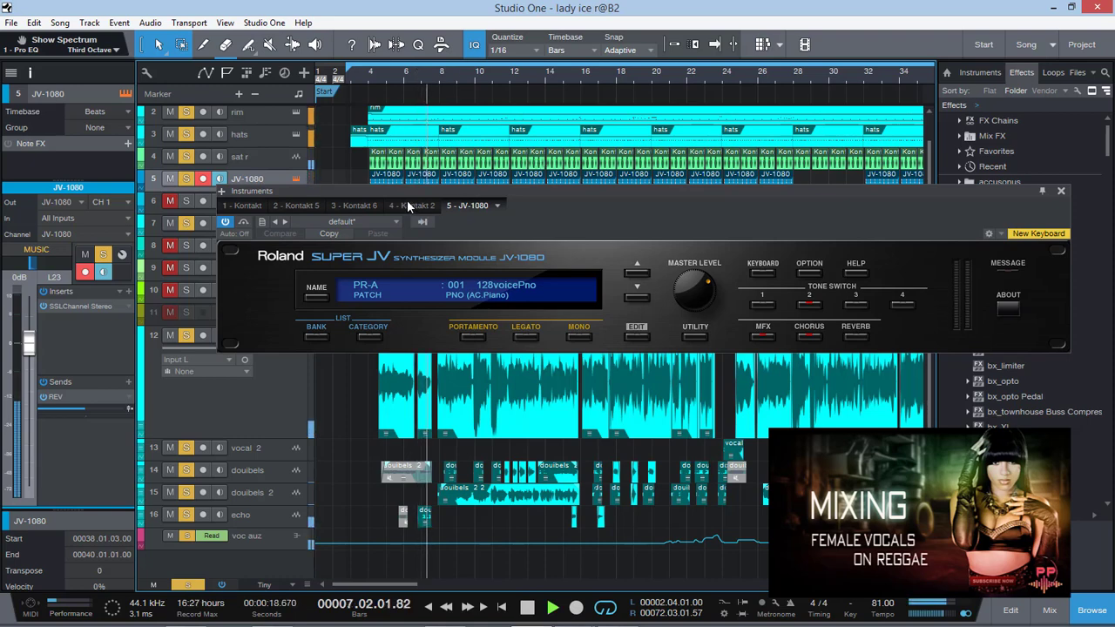
pyautogui.moveTo(419, 187); pyautogui.dragTo(401, 142)
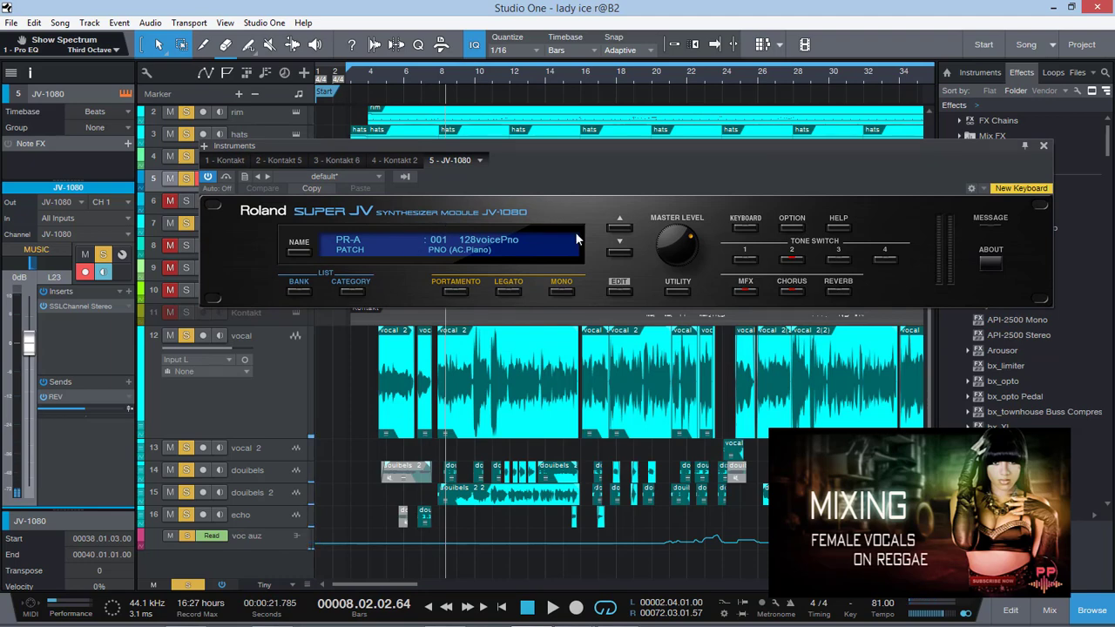
pyautogui.moveTo(586, 618)
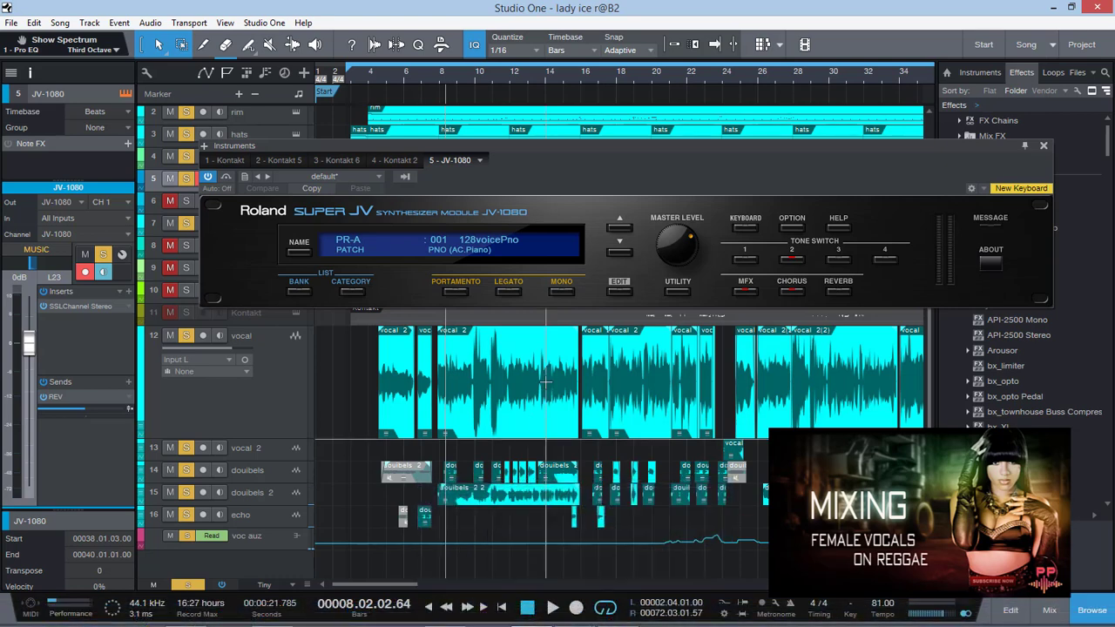
pyautogui.press('space')
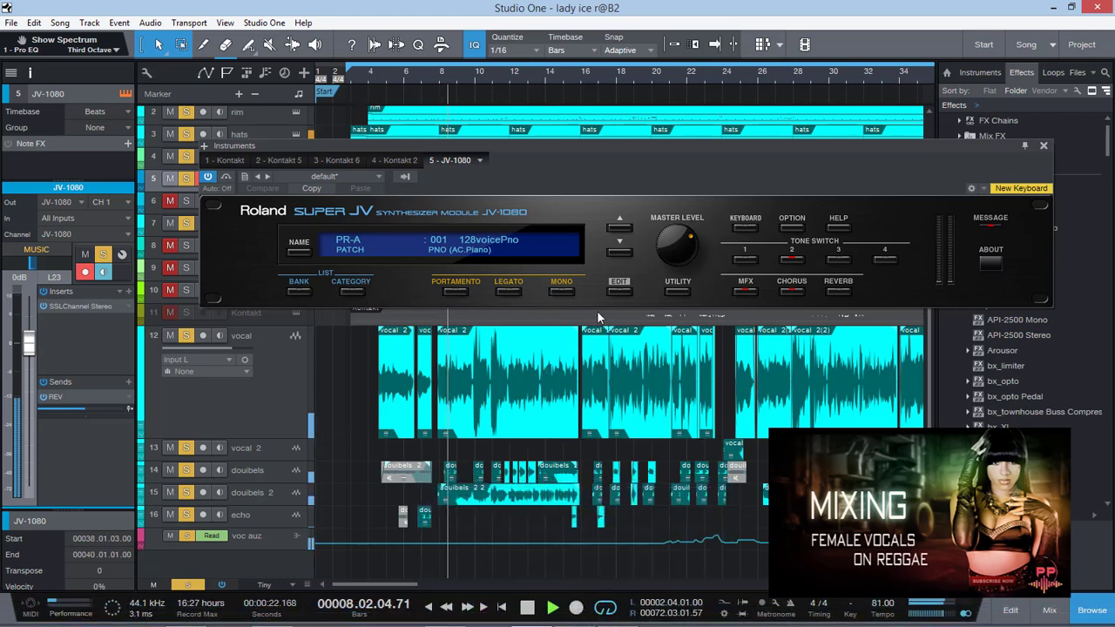
pyautogui.click(1044, 145)
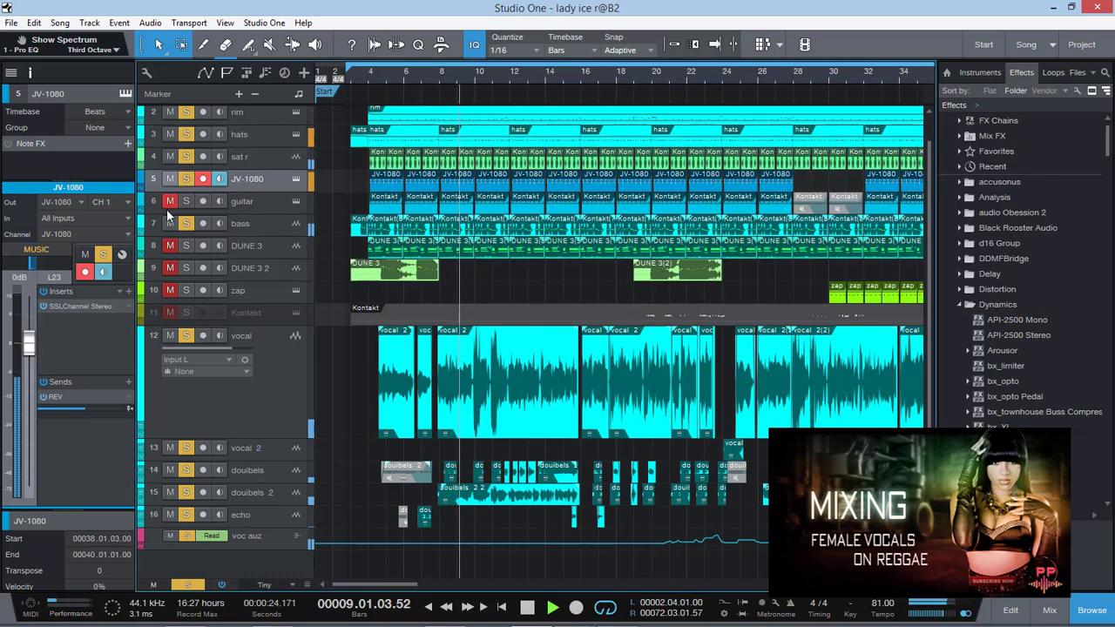
# Unmute and solo the guitar track, mute the JV-1080 track, and listen to the song from bar 6.
pyautogui.click(249, 198)
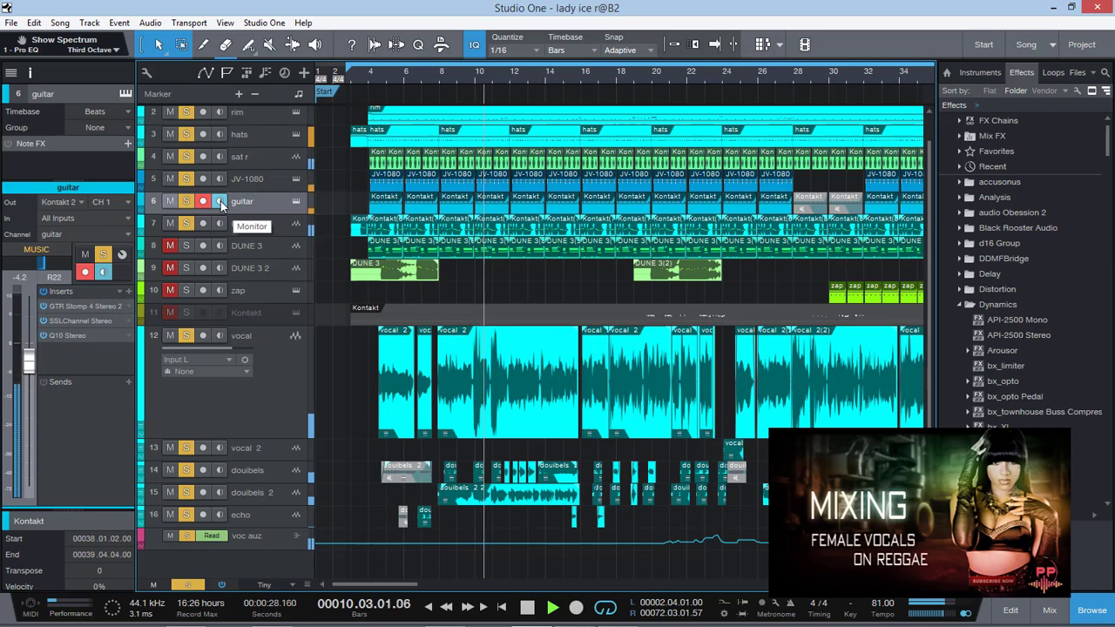
pyautogui.press('space')
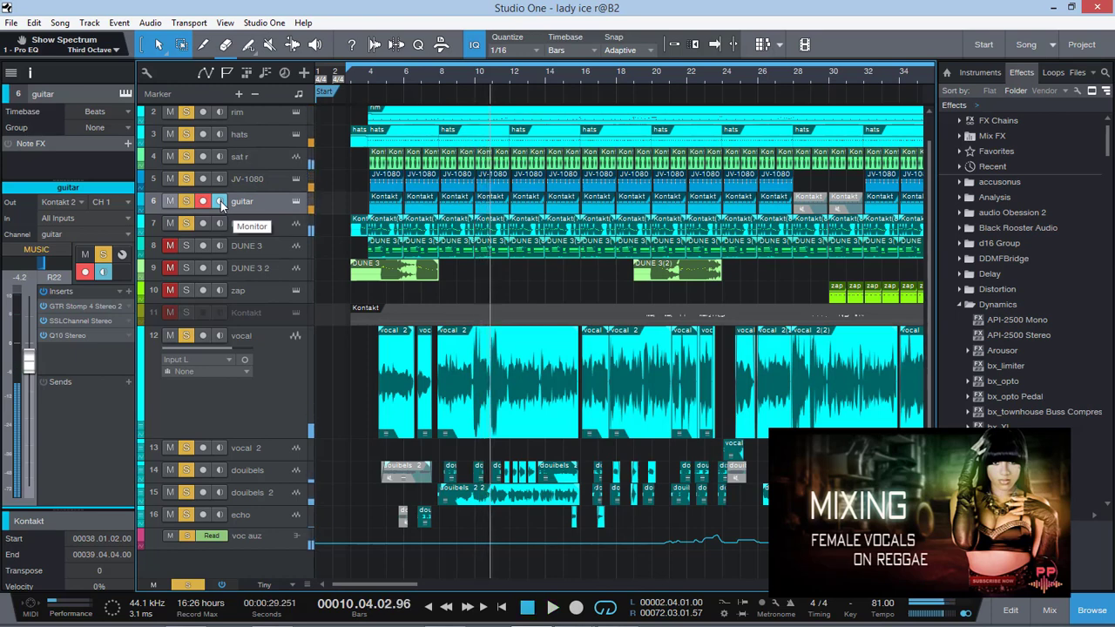
pyautogui.click(170, 179)
pyautogui.click(419, 75)
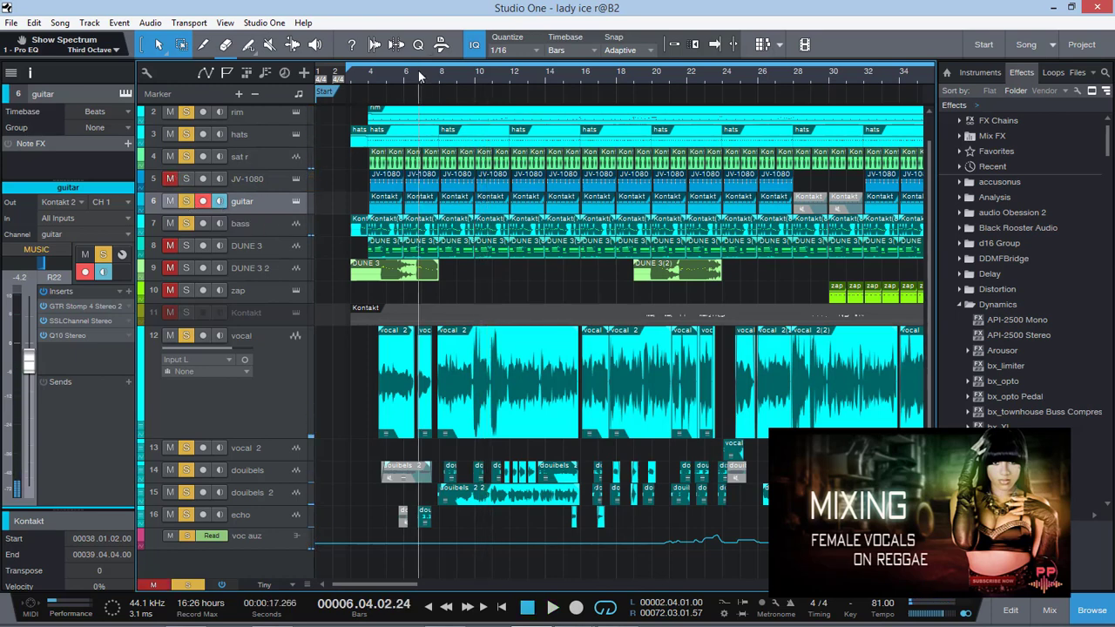
pyautogui.press('space')
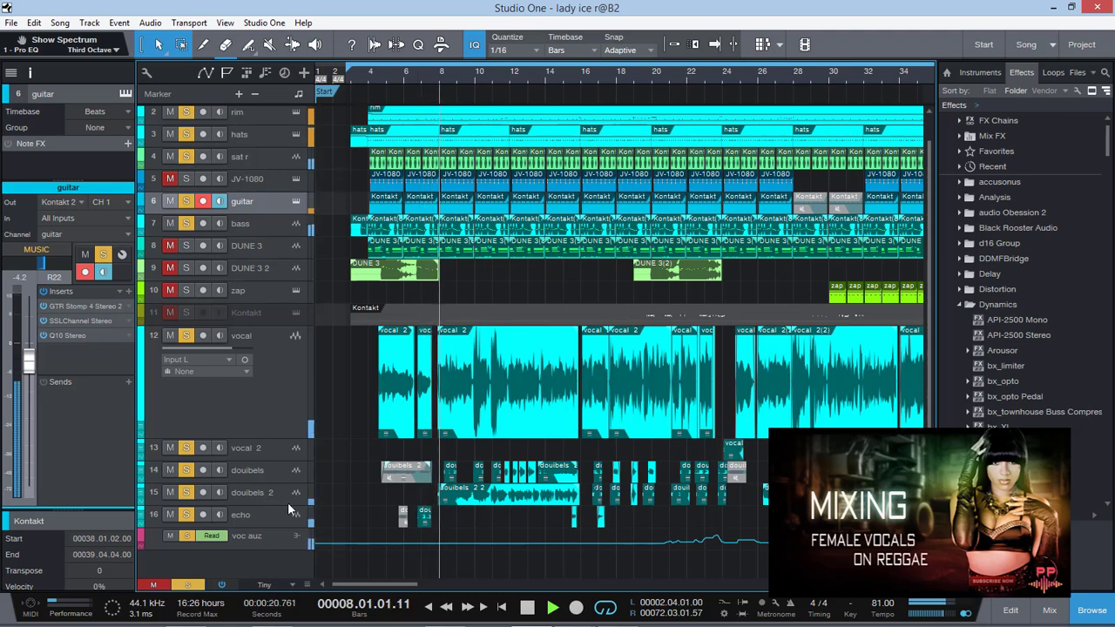
pyautogui.press('space')
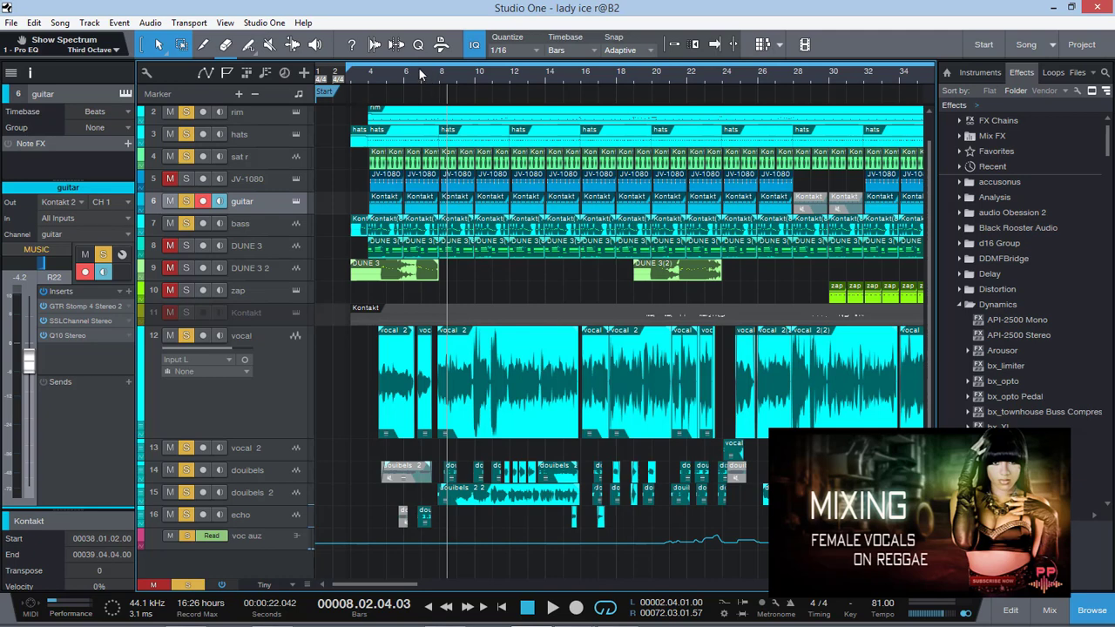
# Clear all track mutes and solos, play the full mix, and select the zap track with JV-1080 monitoring off.
pyautogui.click(266, 181)
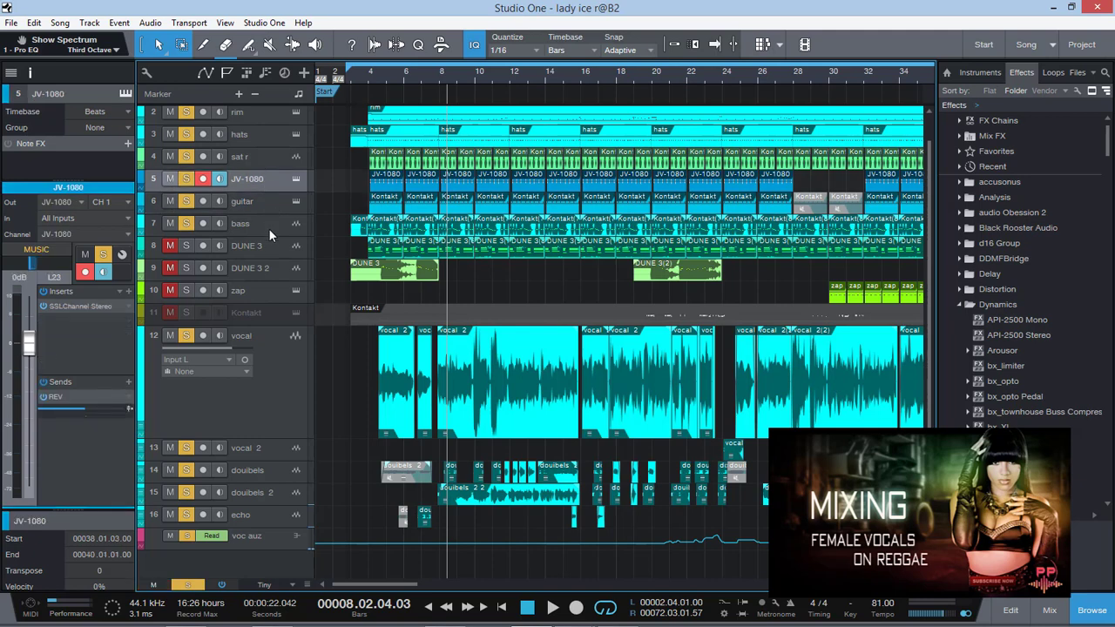
pyautogui.click(269, 234)
pyautogui.click(187, 578)
pyautogui.press('space')
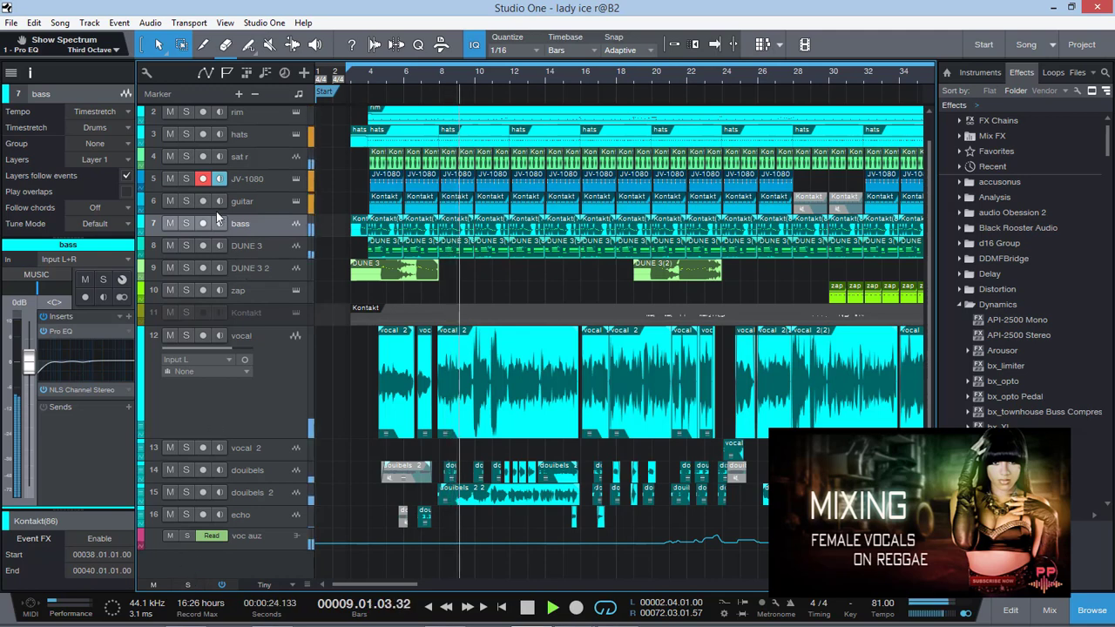
pyautogui.click(220, 181)
pyautogui.click(255, 291)
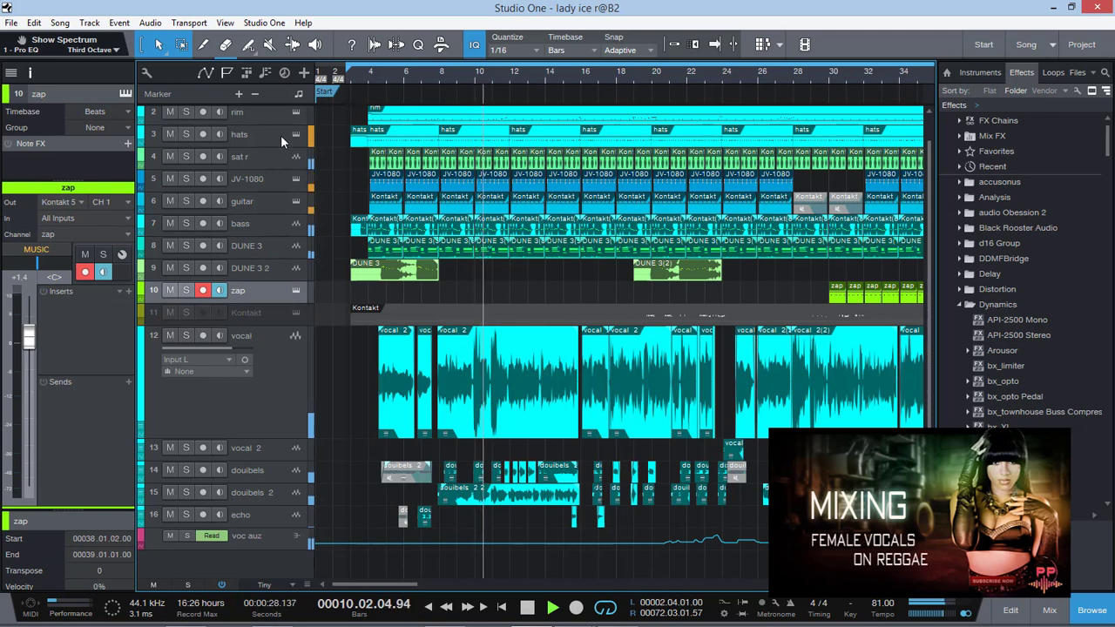
# Examine the rim track's Kontakt instrument with the Alaine Reggae kit2020x and its version details, then close it.
pyautogui.click(295, 113)
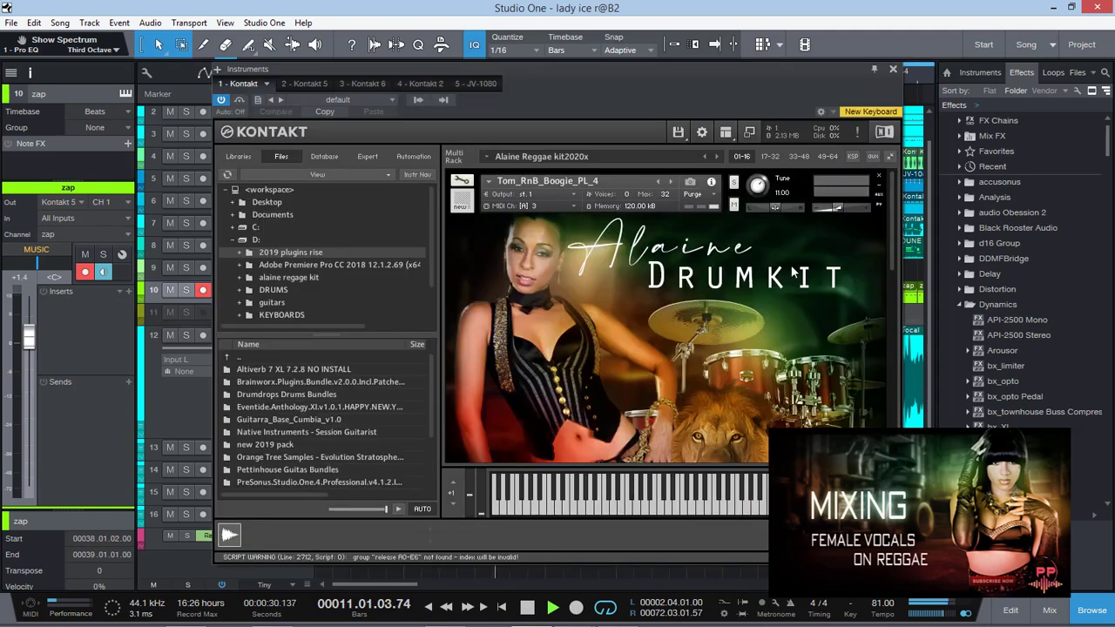
pyautogui.moveTo(893, 236); pyautogui.dragTo(897, 214)
pyautogui.click(883, 132)
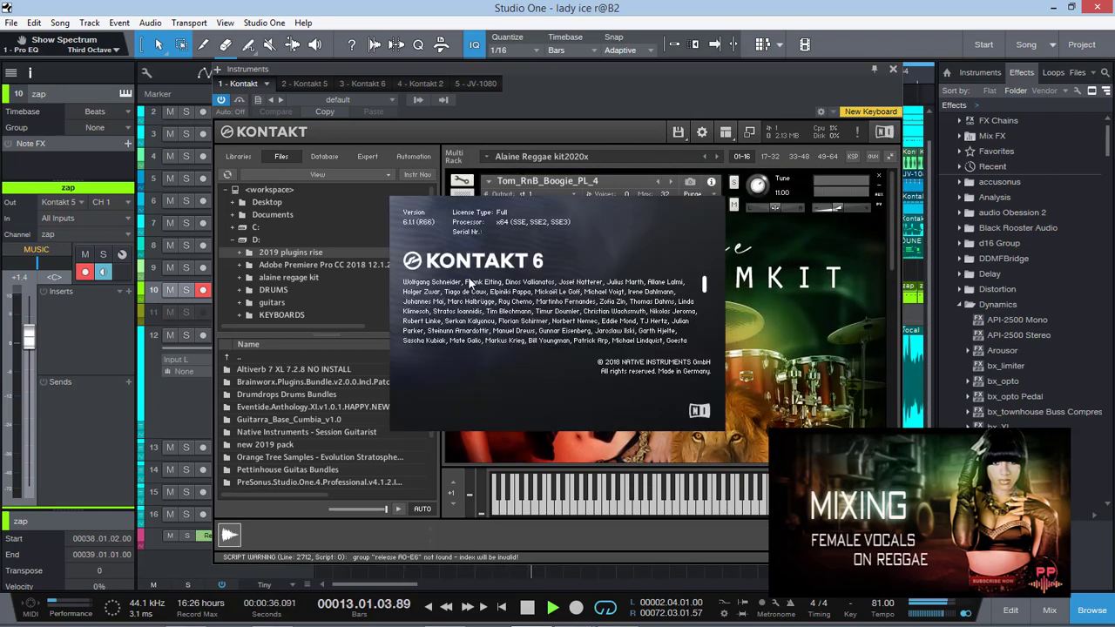
pyautogui.click(508, 266)
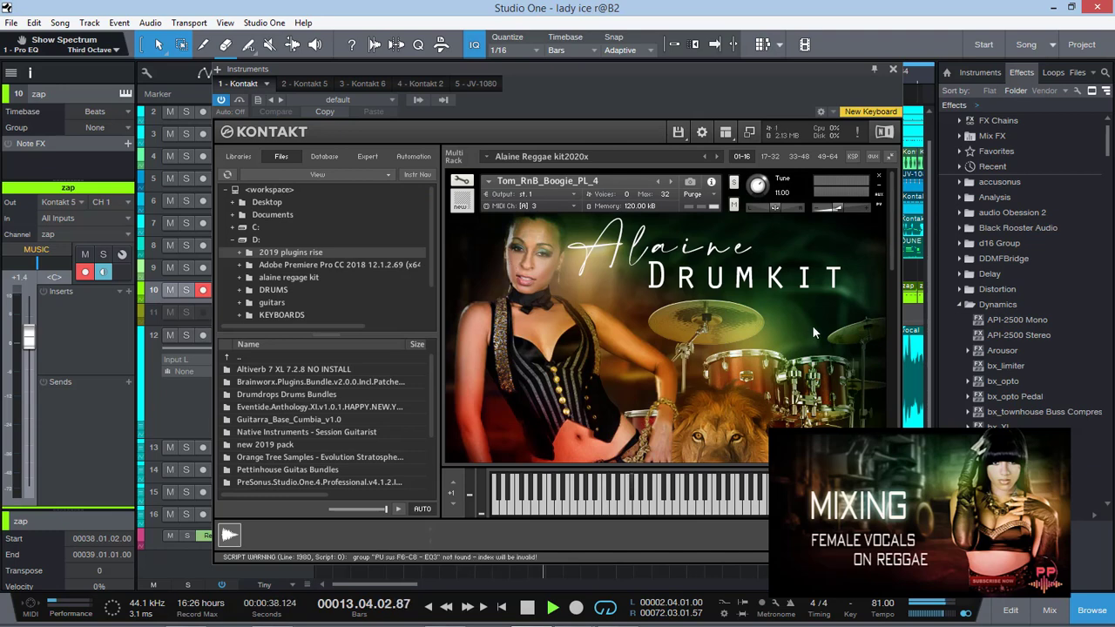
pyautogui.click(893, 69)
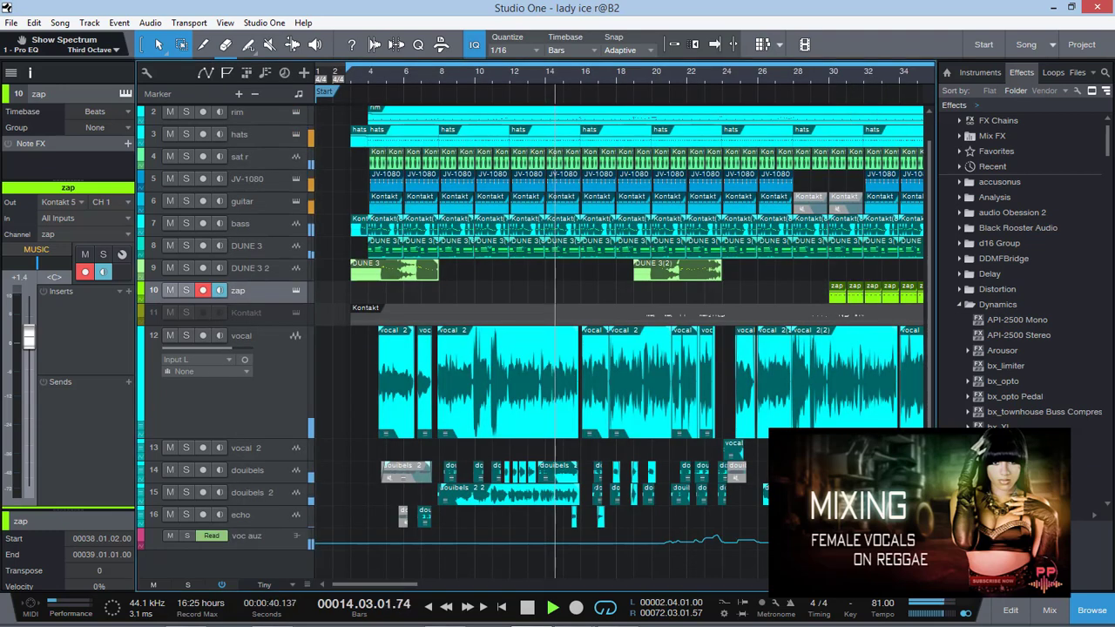
# Zoom the arrangement out to show the whole song and bring up the bus channels in the console.
pyautogui.moveTo(881, 585); pyautogui.dragTo(855, 584)
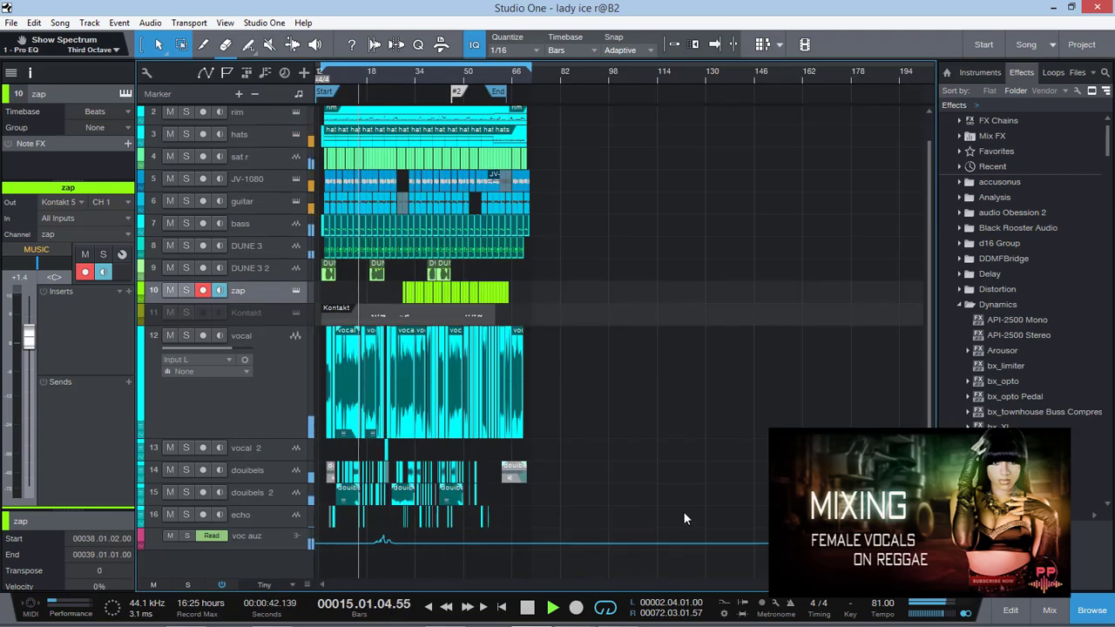
pyautogui.click(1049, 609)
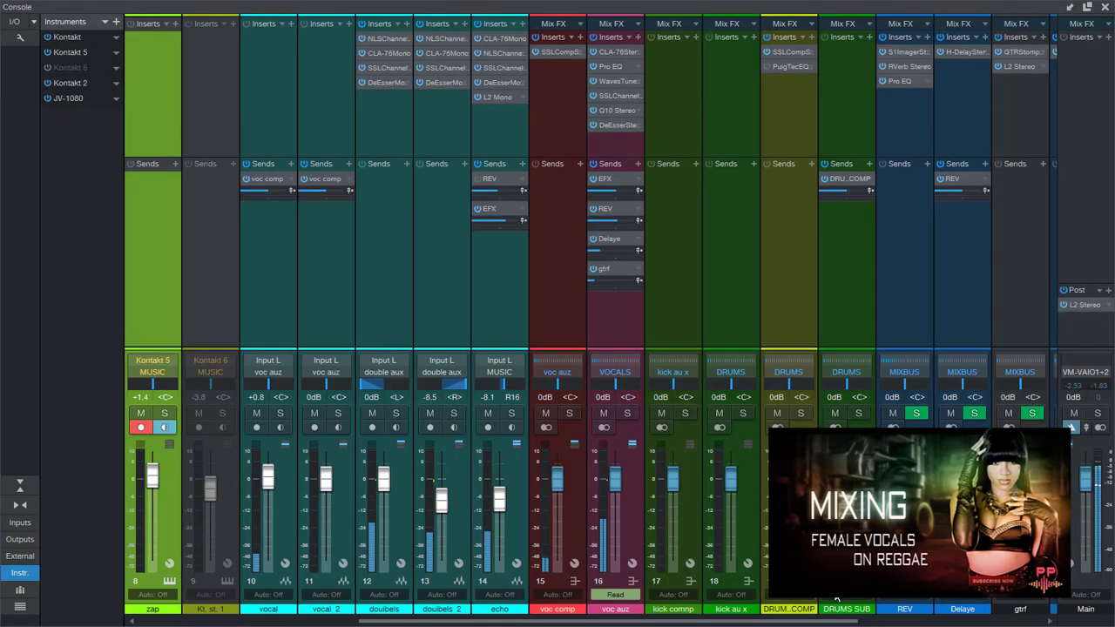
pyautogui.moveTo(832, 623); pyautogui.dragTo(1045, 620)
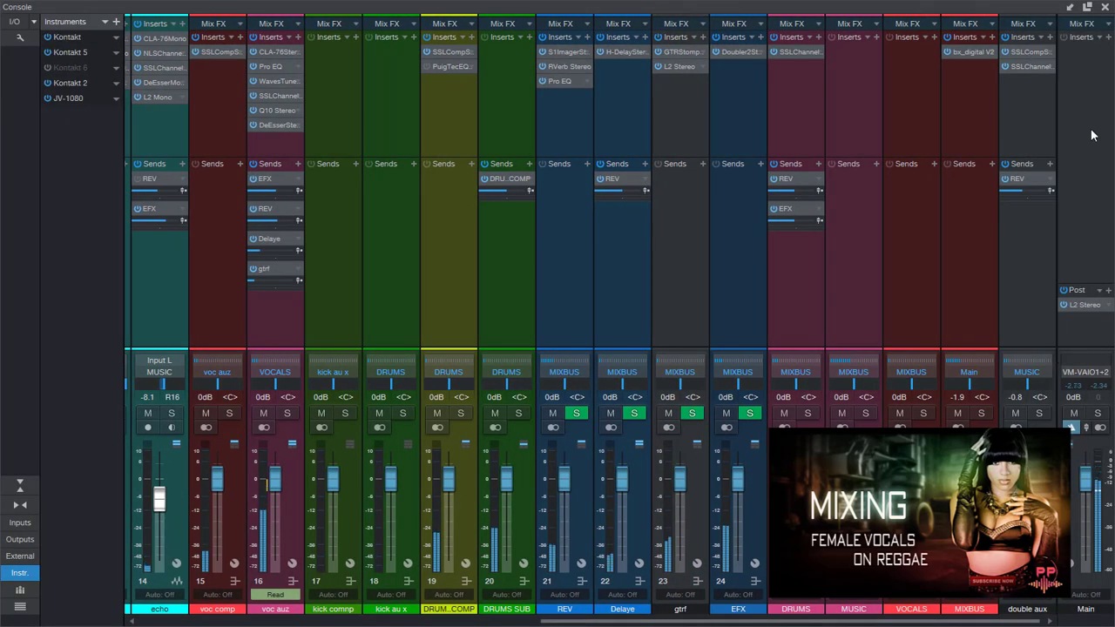
# Inspect the bx_digital V2 equalizer on the MIXBUS channel, then close it along with the console.
pyautogui.click(972, 53)
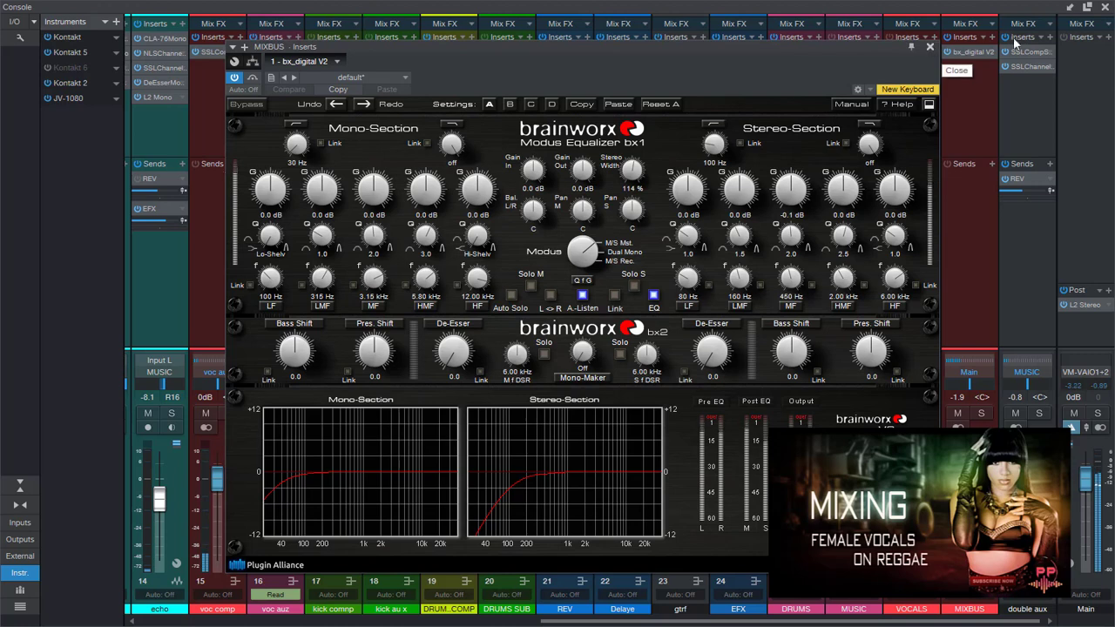
pyautogui.click(1104, 7)
pyautogui.click(929, 46)
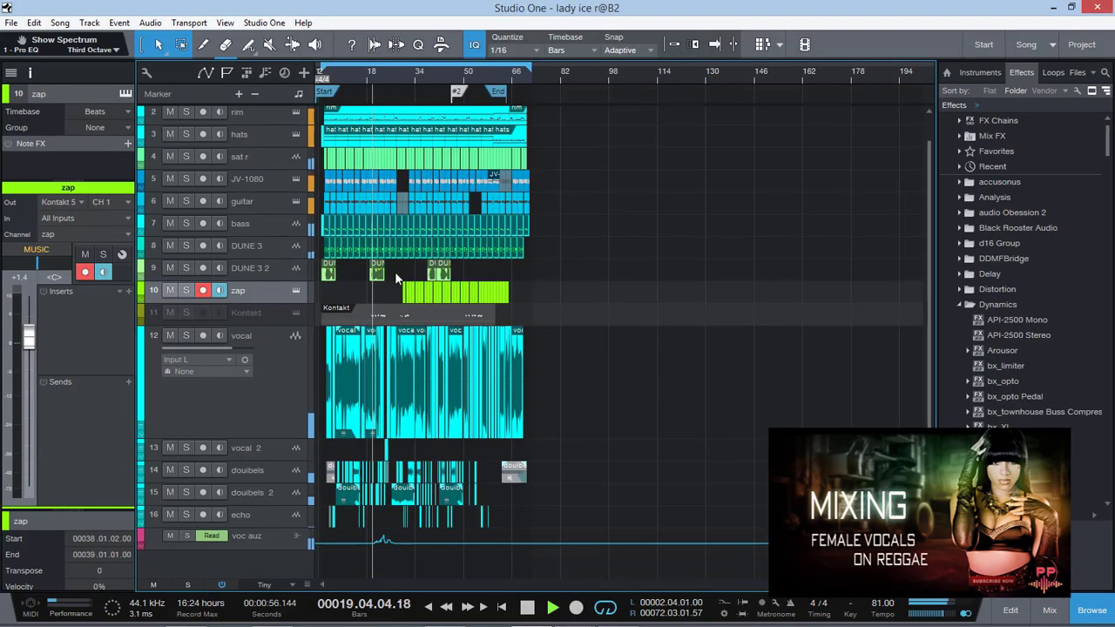
# Mute the vocal, vocal 2, douibels and douibels 2 tracks while the song keeps playing.
pyautogui.click(170, 336)
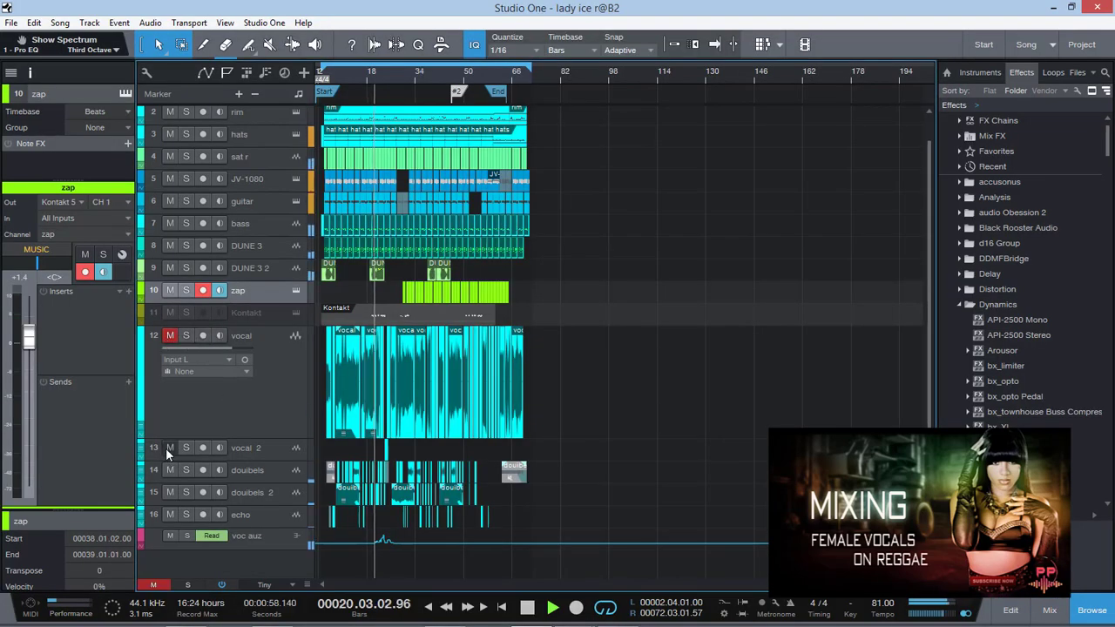
pyautogui.click(170, 470)
pyautogui.click(170, 492)
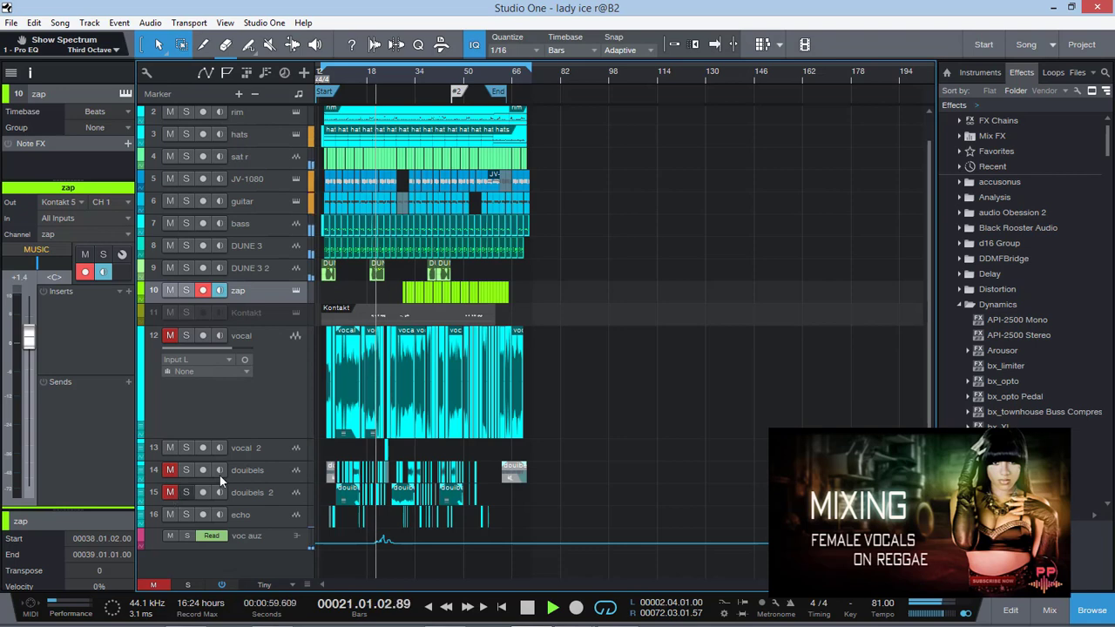
pyautogui.click(259, 449)
pyautogui.click(171, 449)
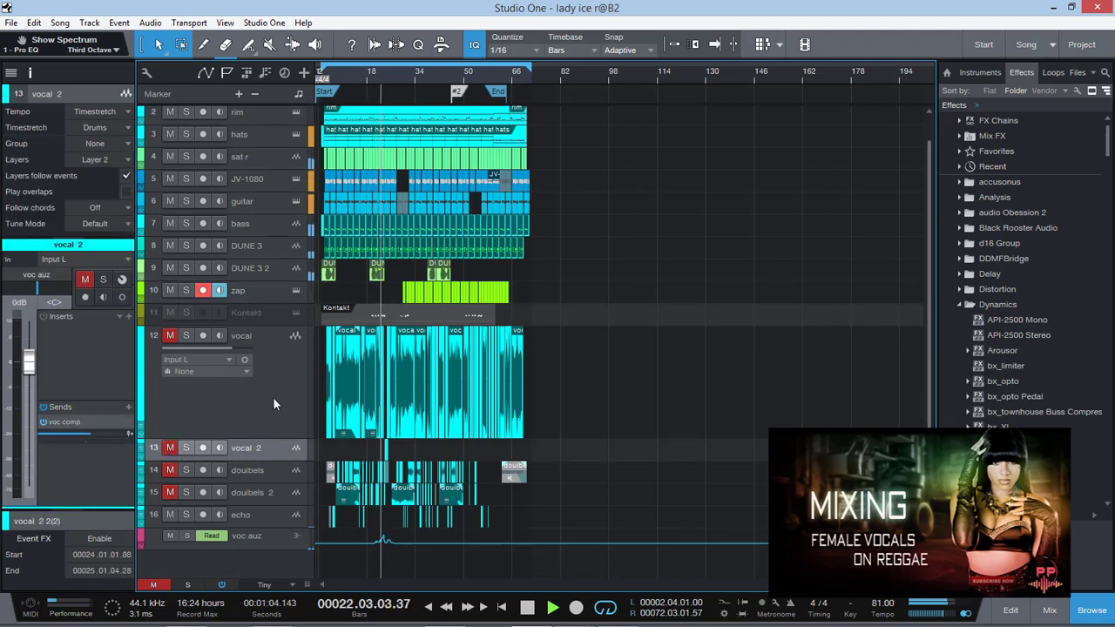
# Select the rim track and view its Alaine drum kit in Kontakt, then close the instrument.
pyautogui.click(263, 288)
pyautogui.click(275, 113)
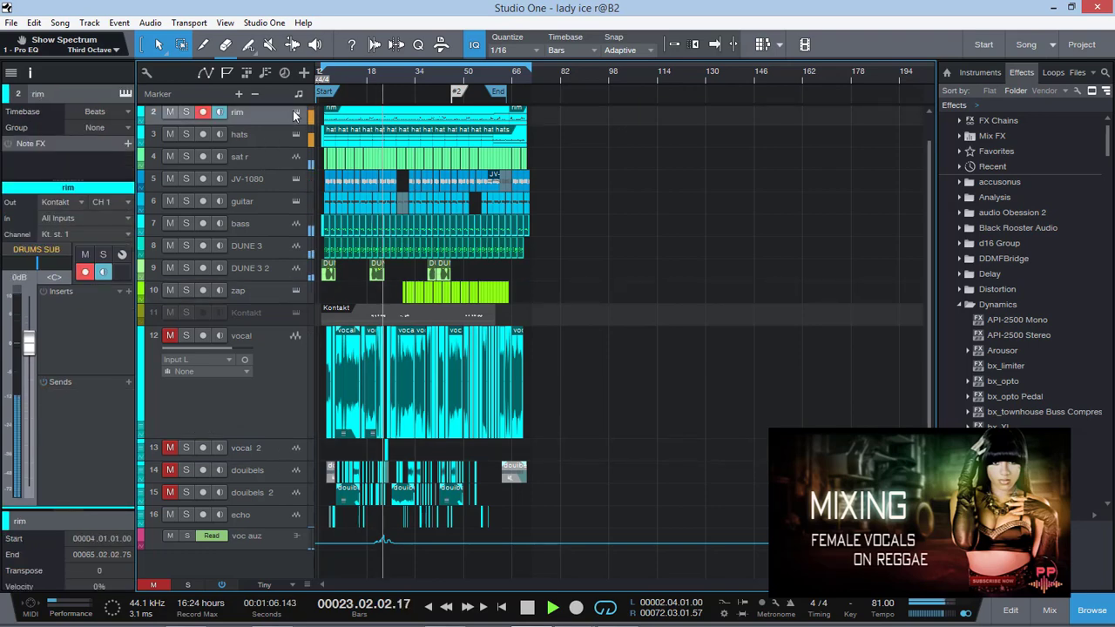
pyautogui.click(295, 111)
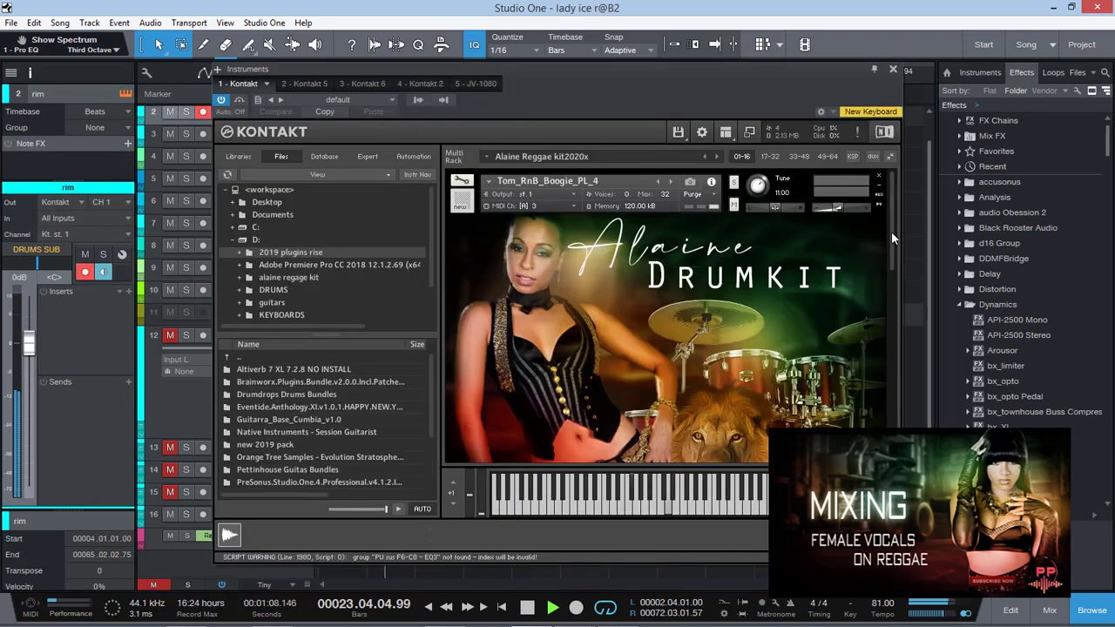
pyautogui.moveTo(891, 250)
pyautogui.mouseDown()
pyautogui.moveTo(883, 329)
pyautogui.moveTo(888, 251)
pyautogui.mouseUp()
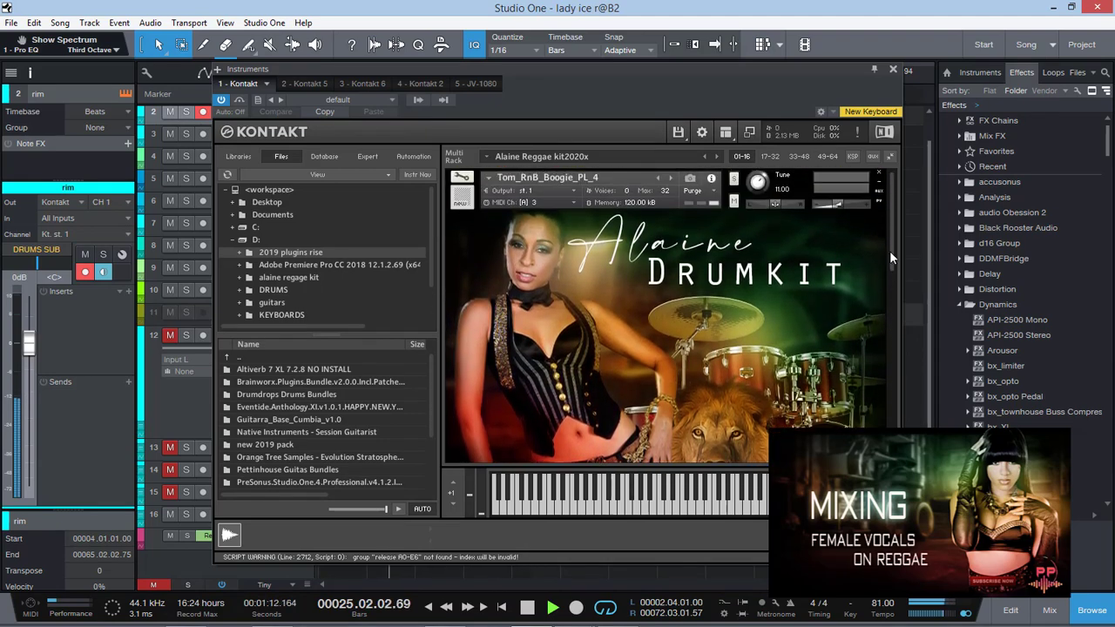
pyautogui.click(892, 69)
# Select the JV-1080 track and view its Roland synthesizer's patch, then close the instrument.
pyautogui.click(277, 179)
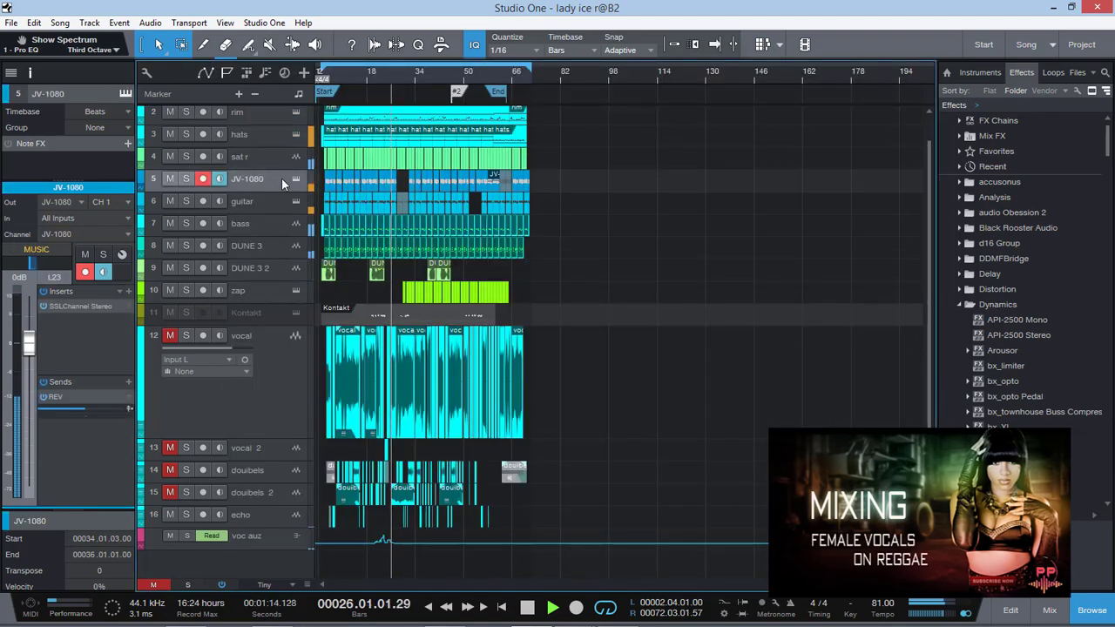
pyautogui.click(296, 179)
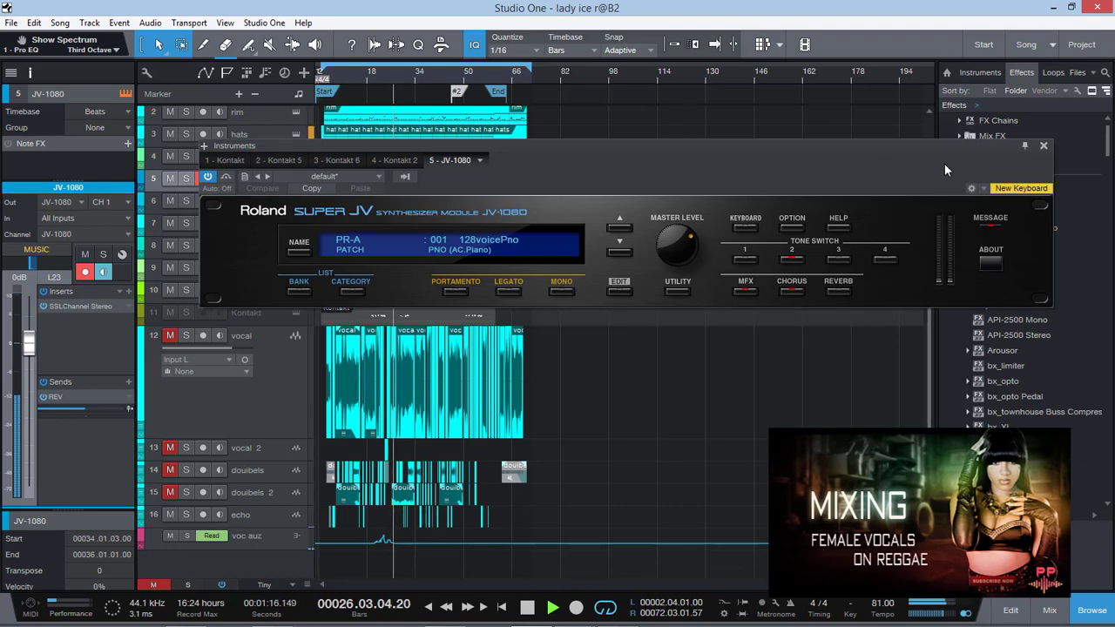
pyautogui.click(1043, 145)
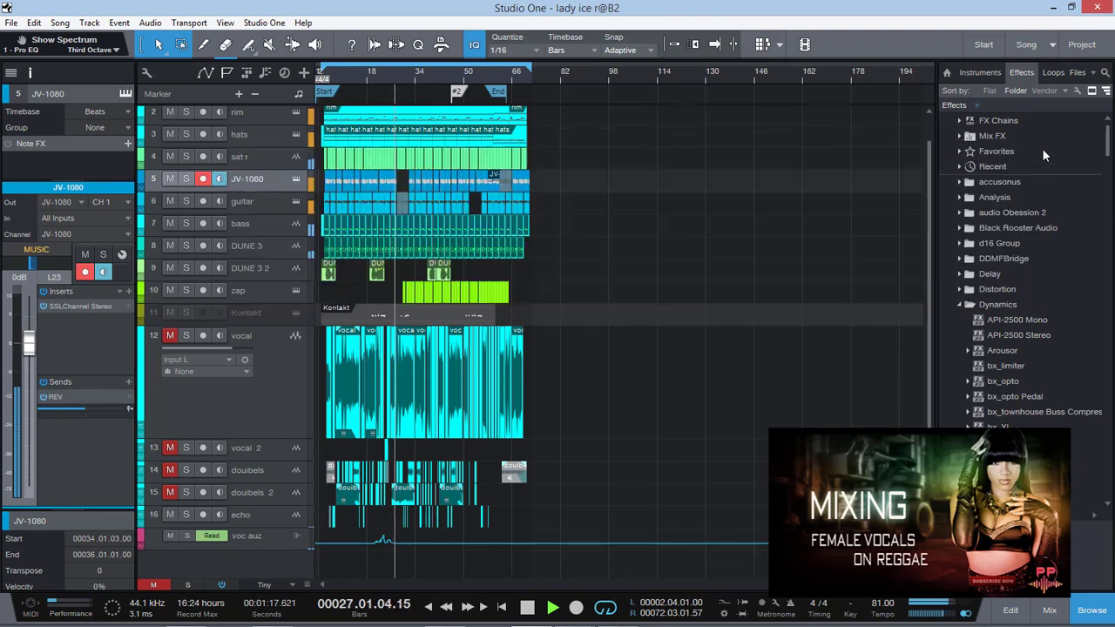
# View the guitar track's Kontakt instrument, close it, and leave the bass track selected.
pyautogui.click(258, 222)
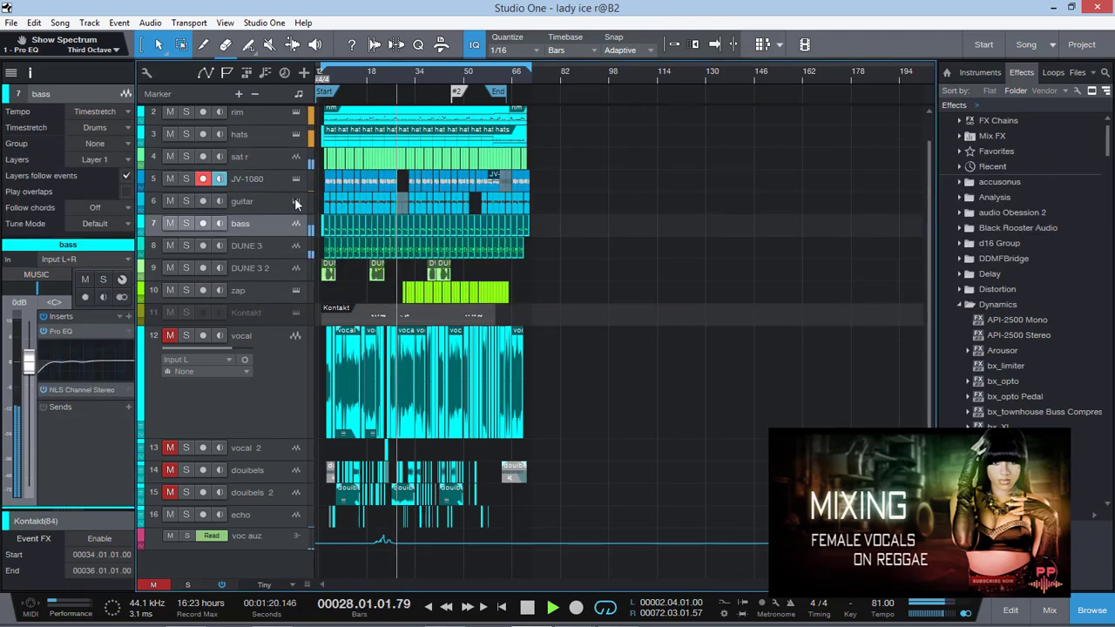
pyautogui.click(296, 201)
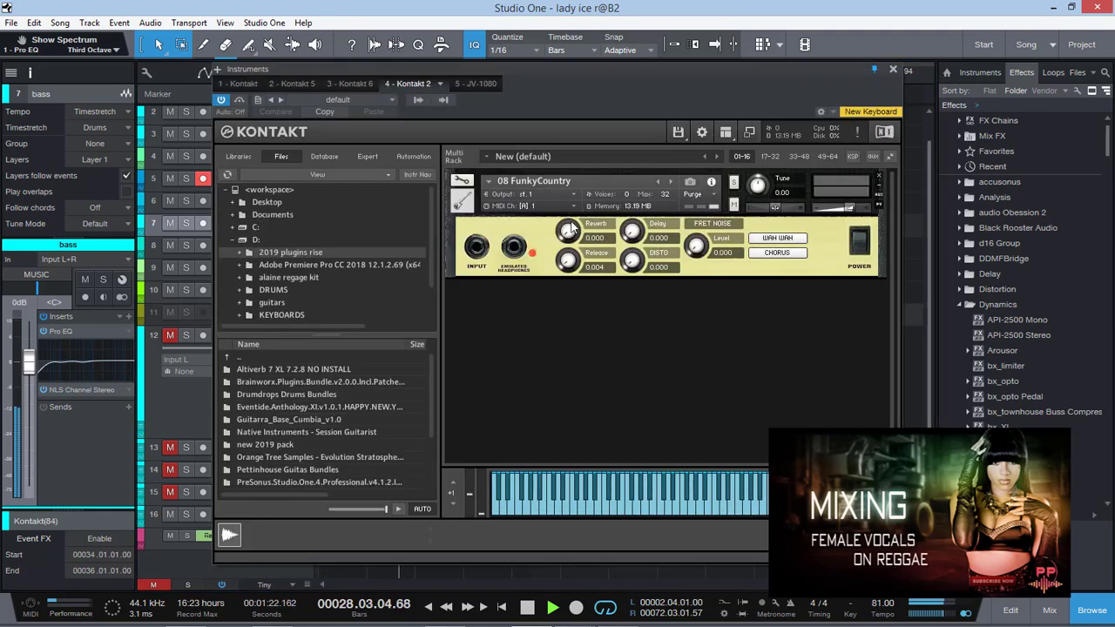
pyautogui.click(880, 134)
pyautogui.click(528, 276)
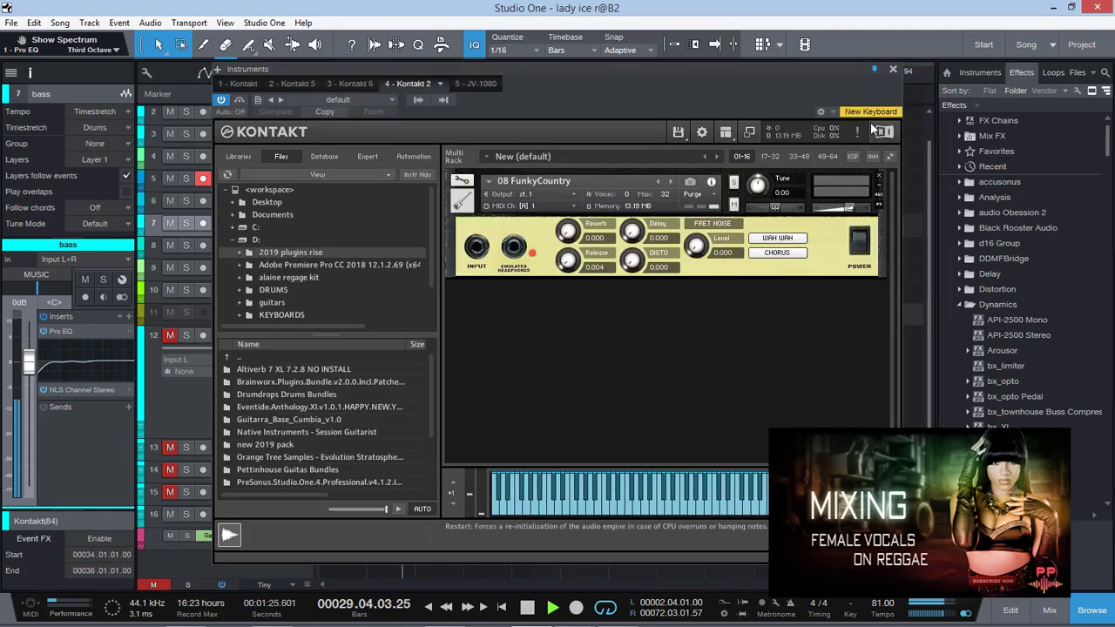
pyautogui.click(890, 68)
pyautogui.click(274, 225)
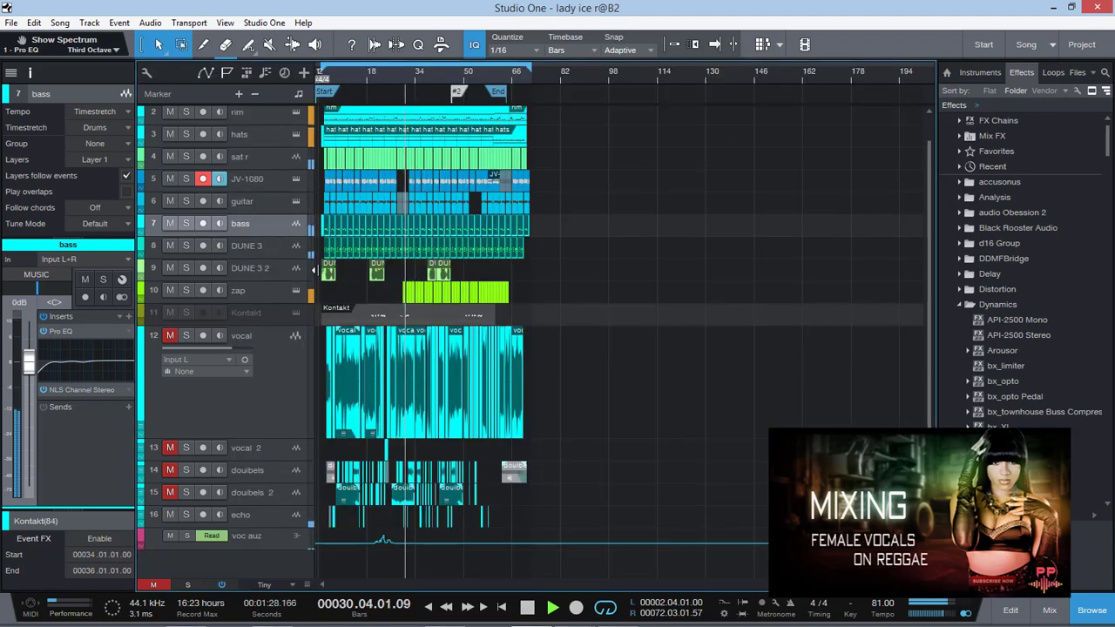